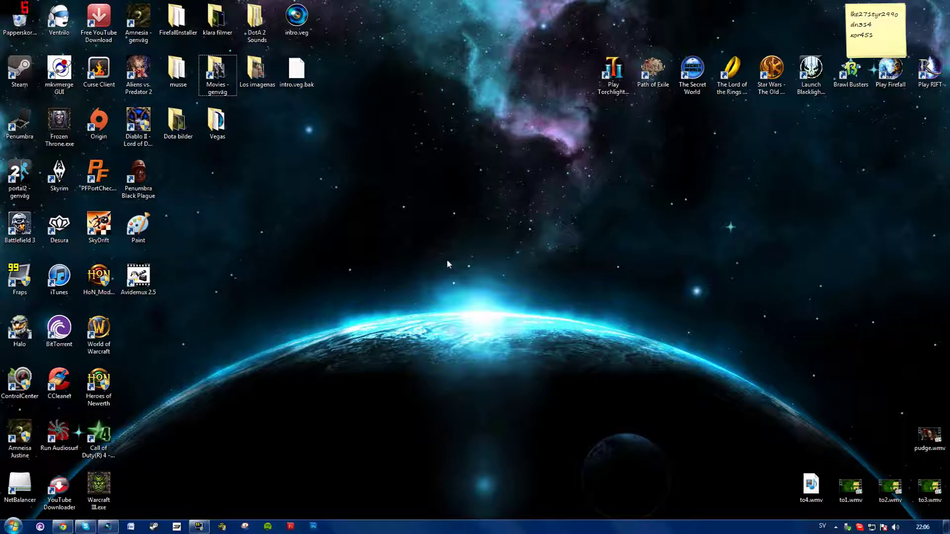
Step: Search 'nät' to open the Network folder, view its listed devices, then close it
click(13, 526)
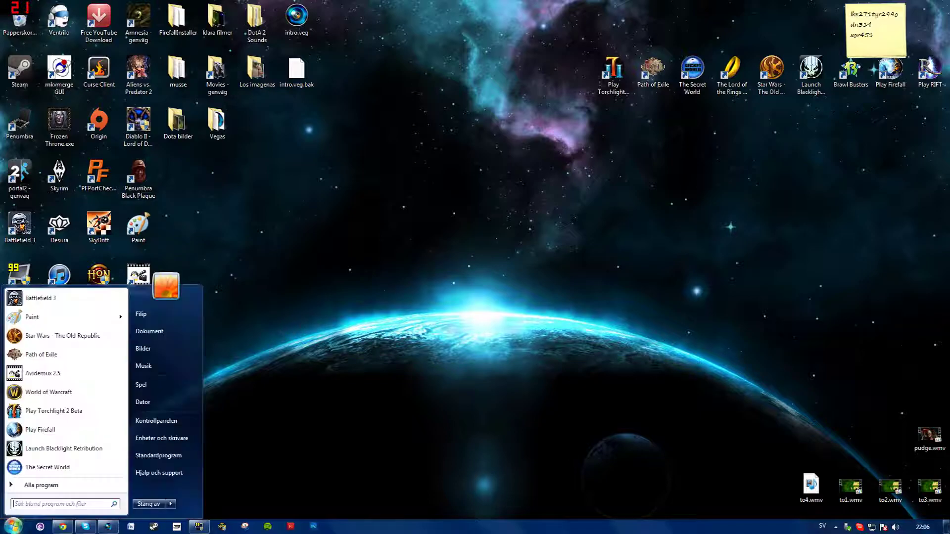
text(nätverk)
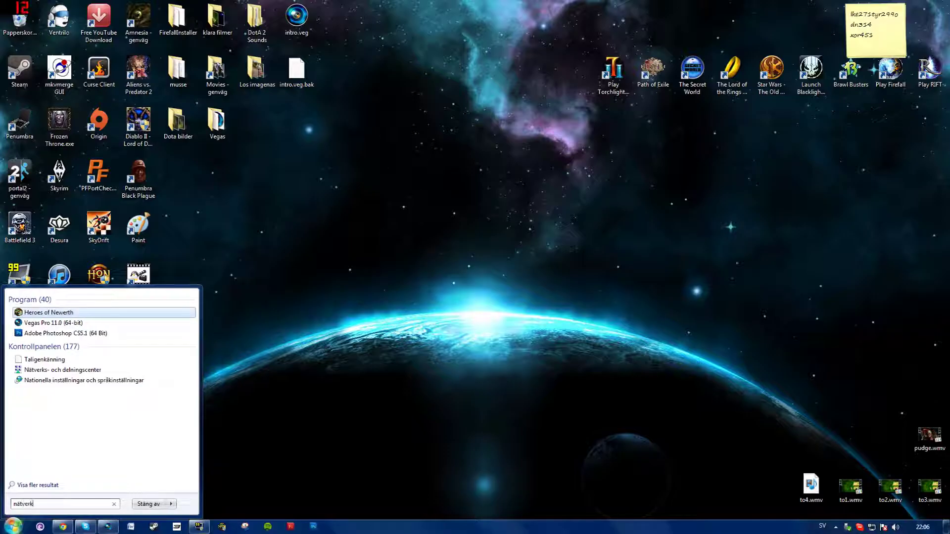
key(Return)
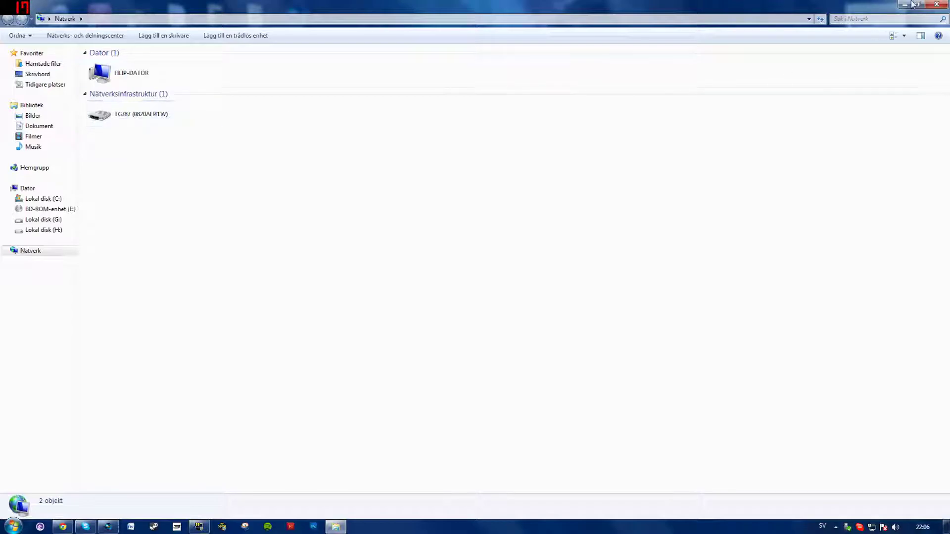
click(936, 4)
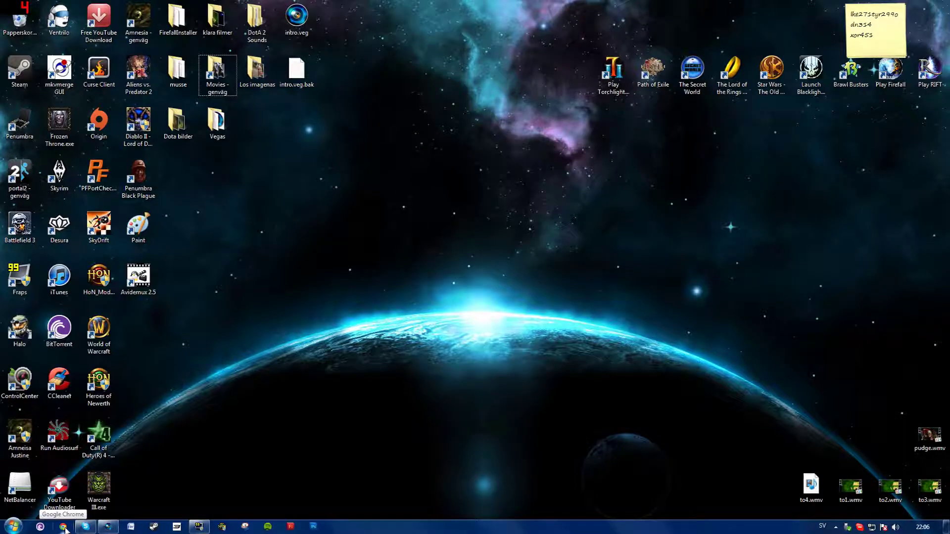
Step: Check UPnP on the router's Toolbox > Game & Application Sharing page, then close the browser
click(64, 527)
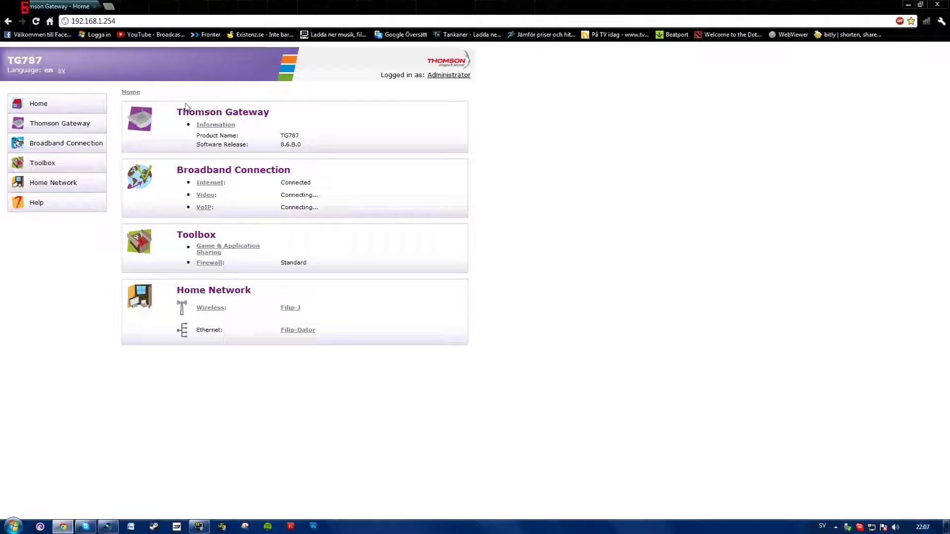
click(47, 167)
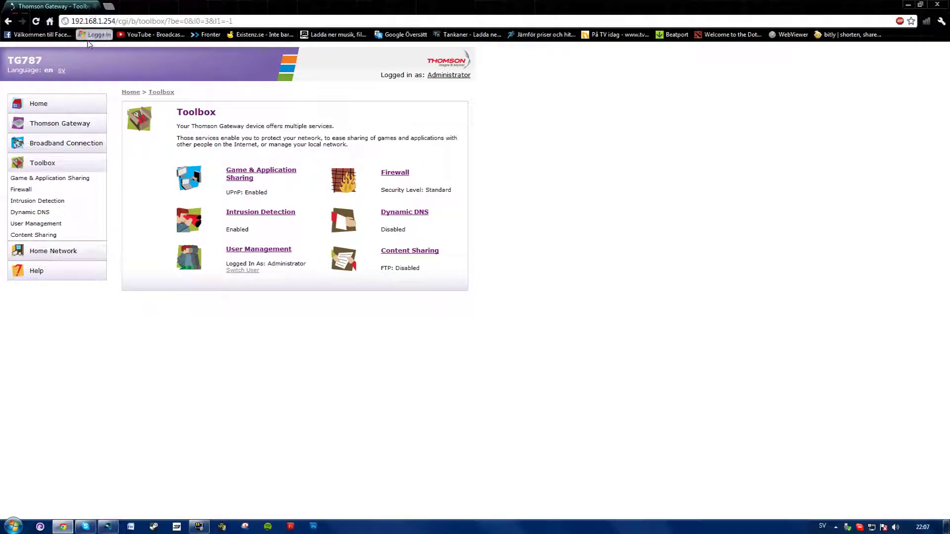
click(240, 176)
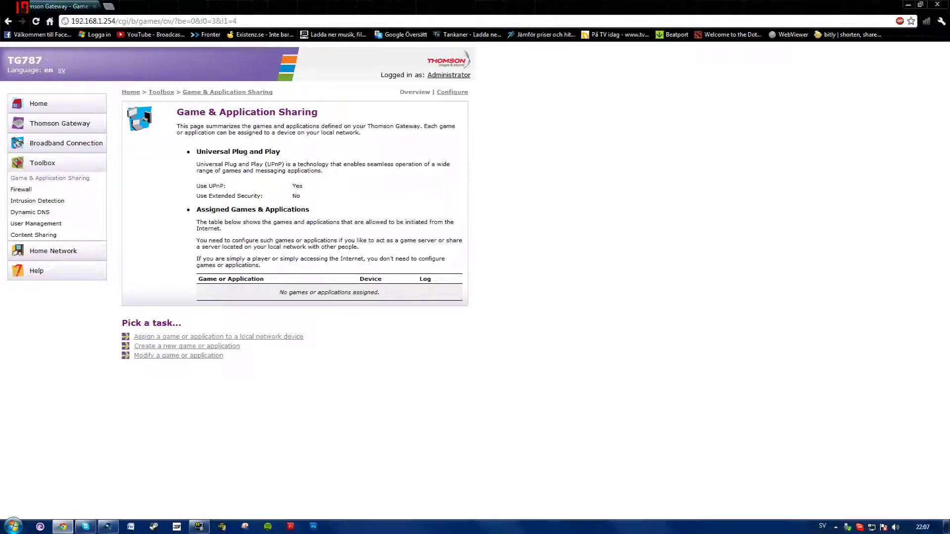
click(946, 4)
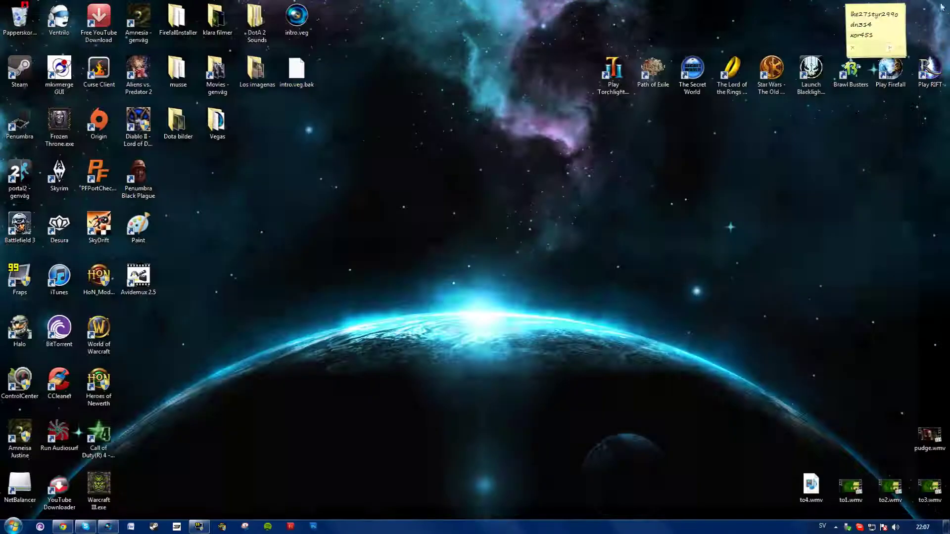
Step: Review the Hemma eller Arbete and Offentligt profiles in Advanced sharing settings, then close Control Panel
click(14, 527)
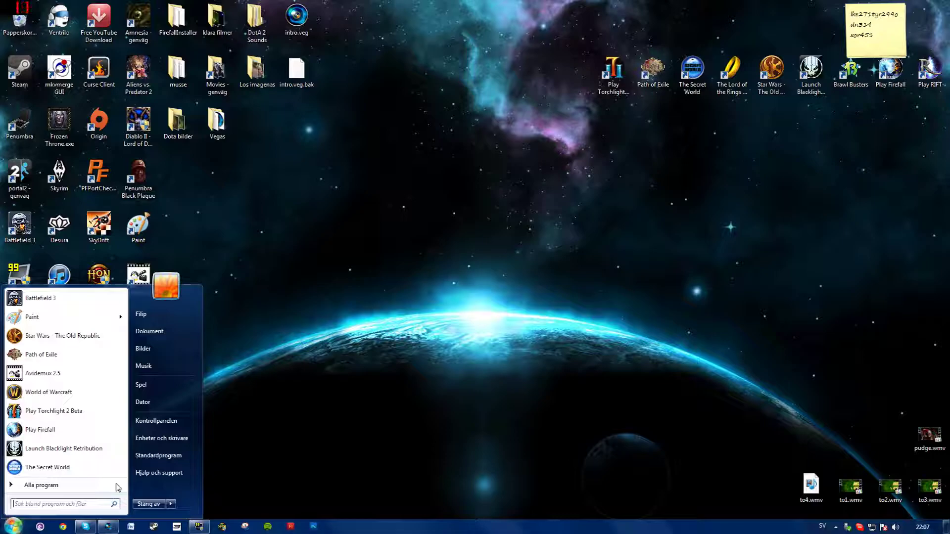
click(164, 425)
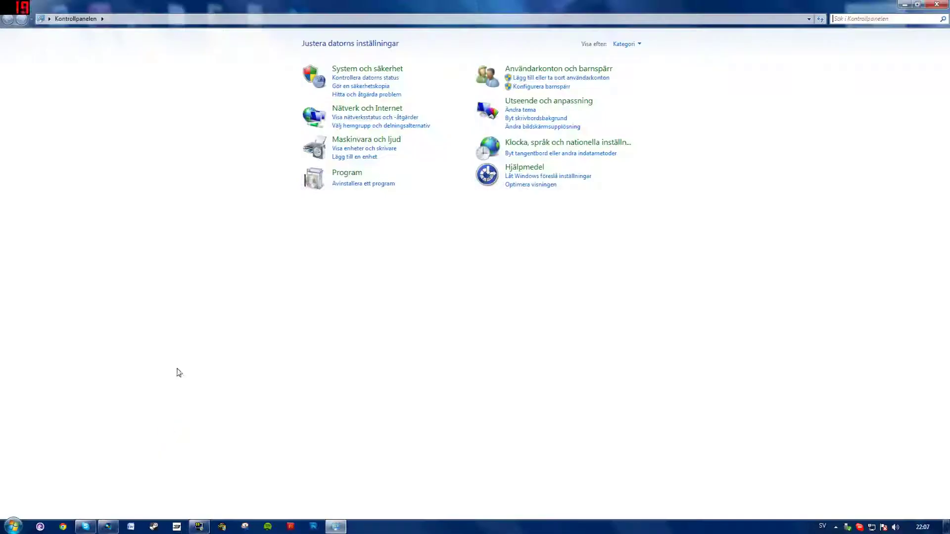
click(365, 109)
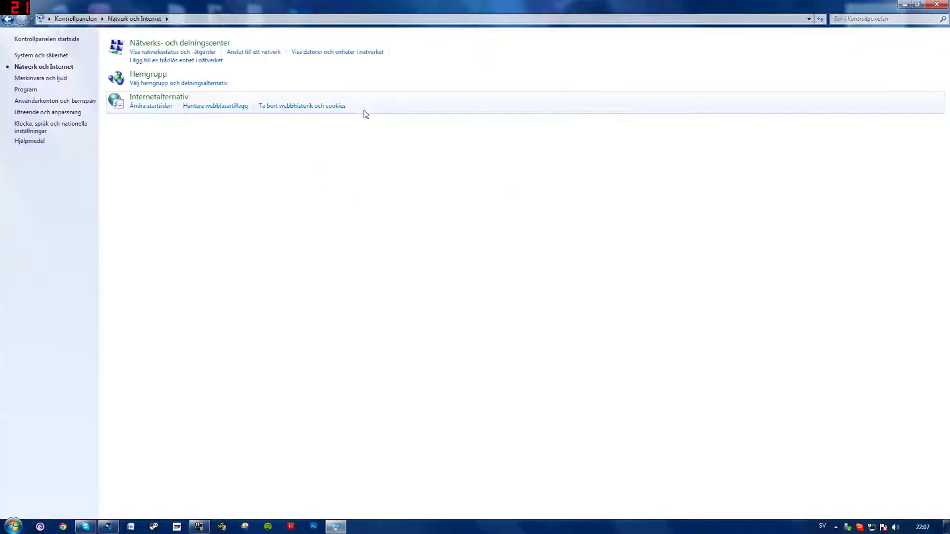
click(173, 45)
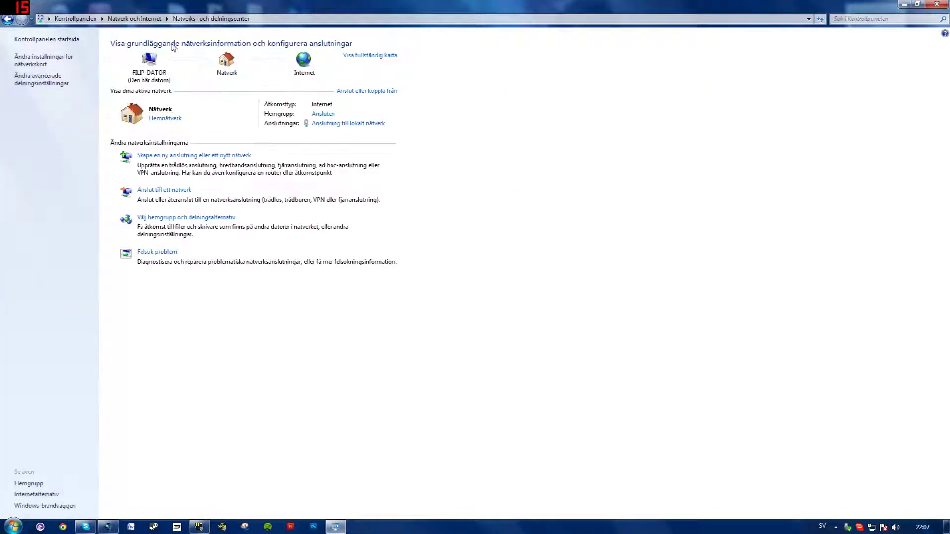
click(49, 84)
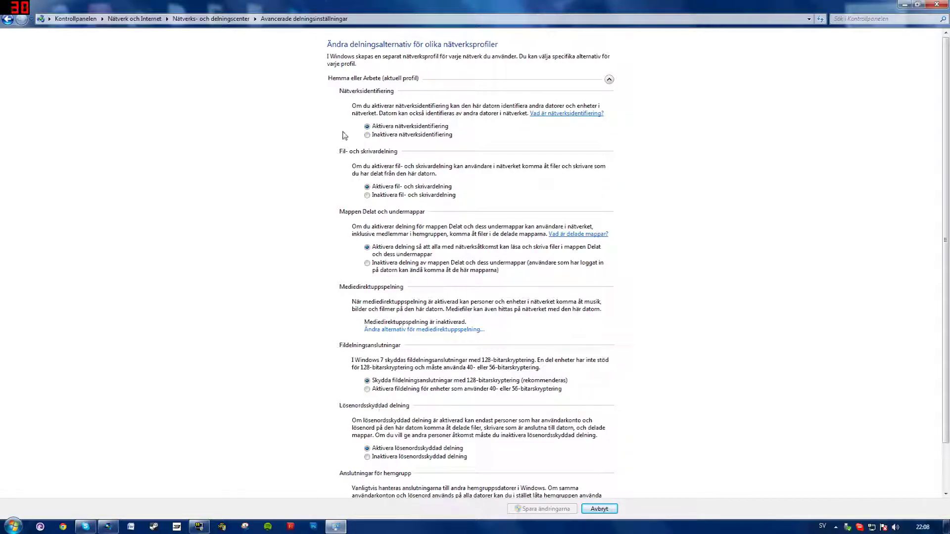
click(610, 81)
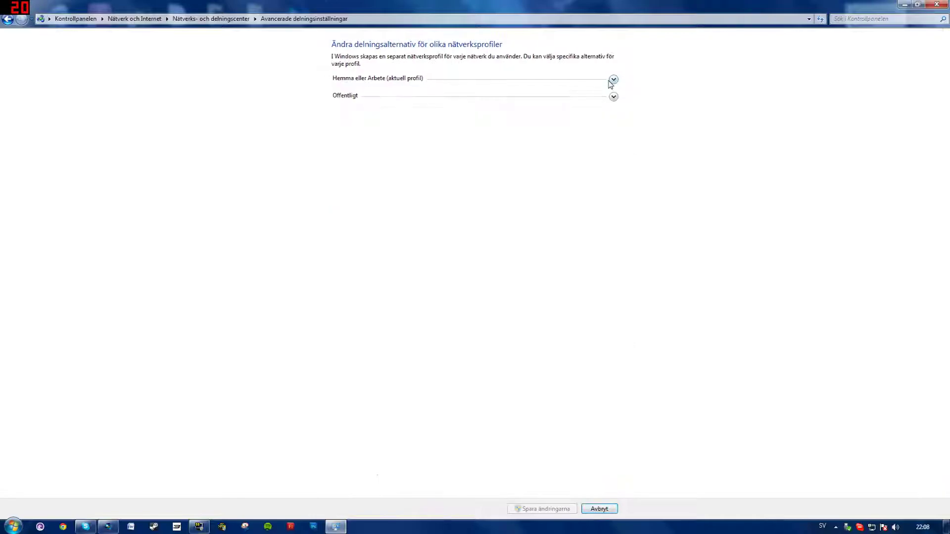
click(614, 98)
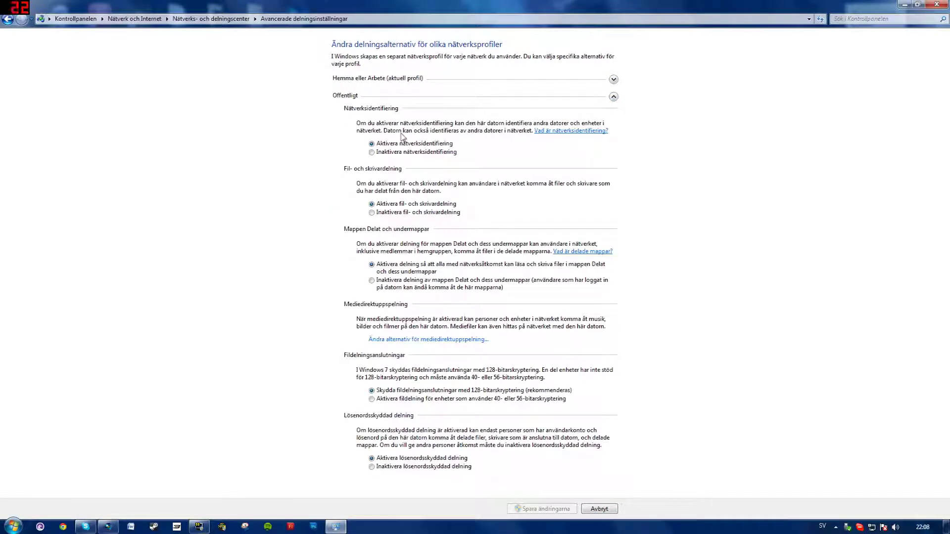
click(614, 98)
click(936, 4)
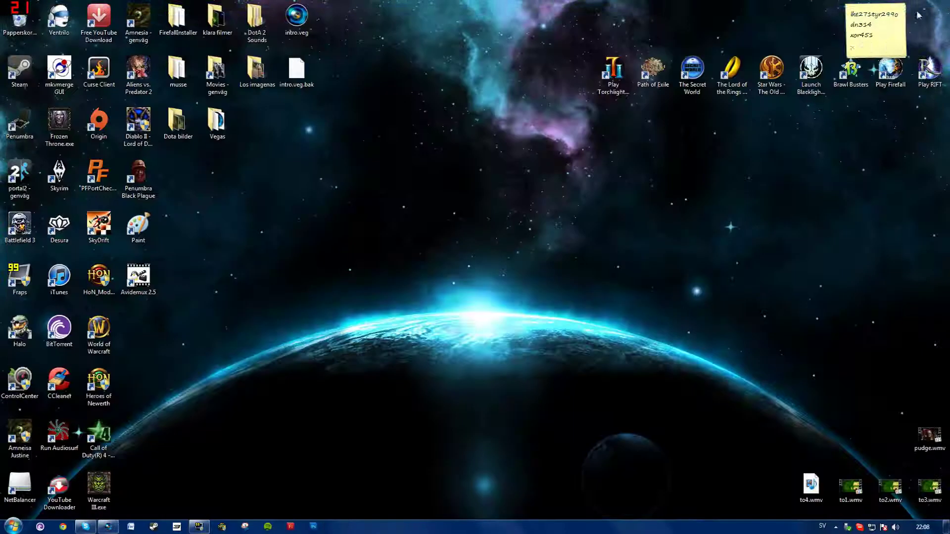
Step: Reach Windows Firewall via System och säkerhet and open Advanced settings on the outbound rules
click(9, 526)
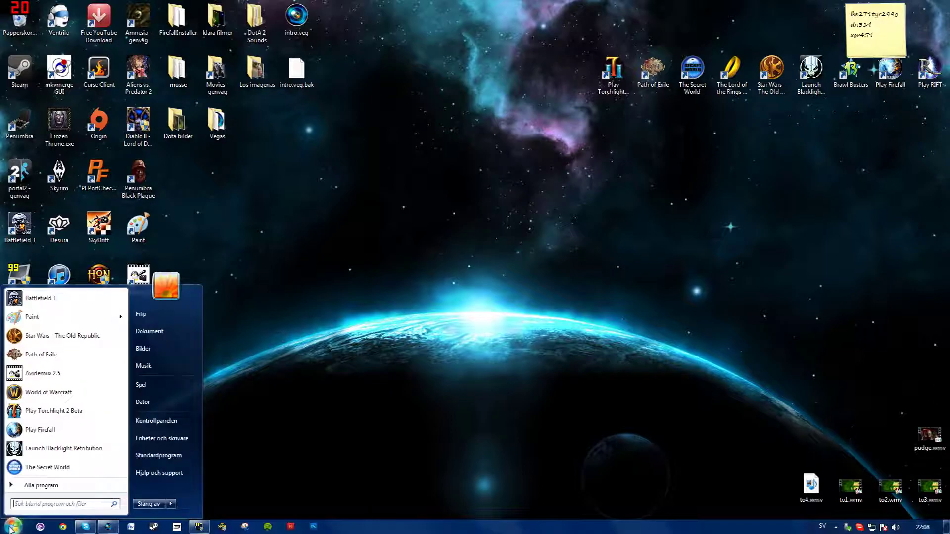
click(151, 426)
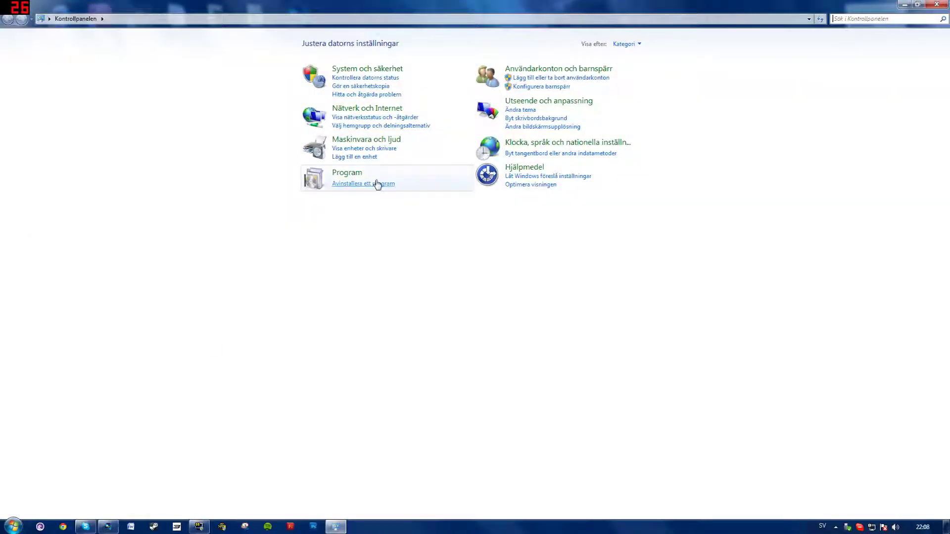
click(358, 71)
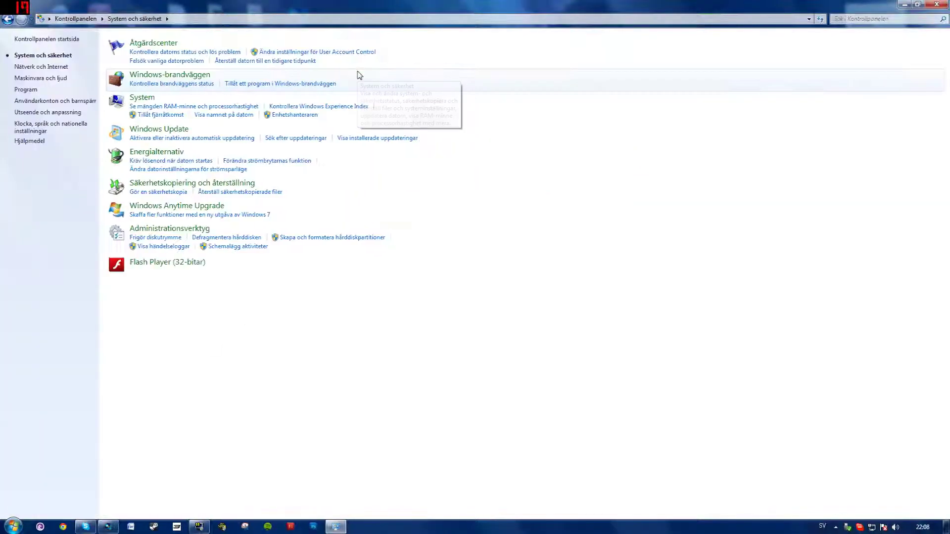
click(162, 76)
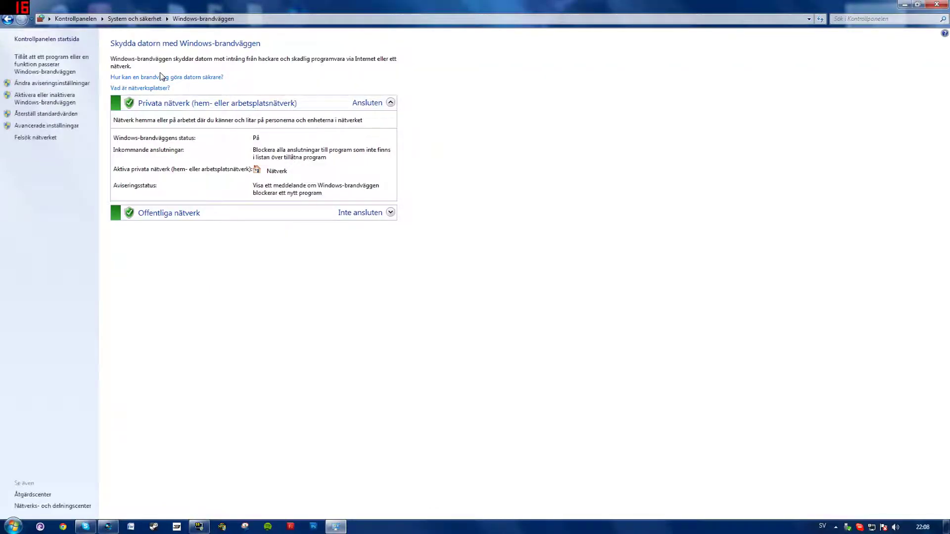
click(36, 127)
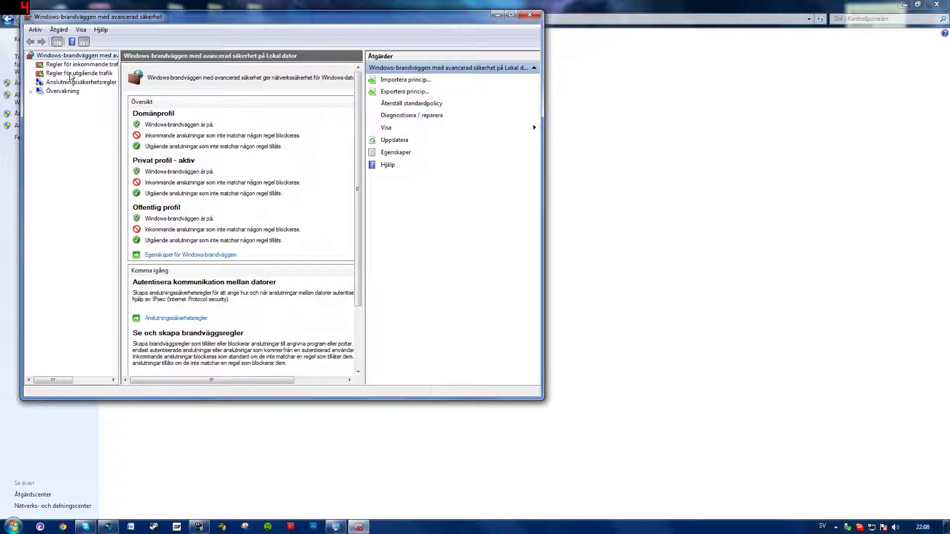
click(70, 74)
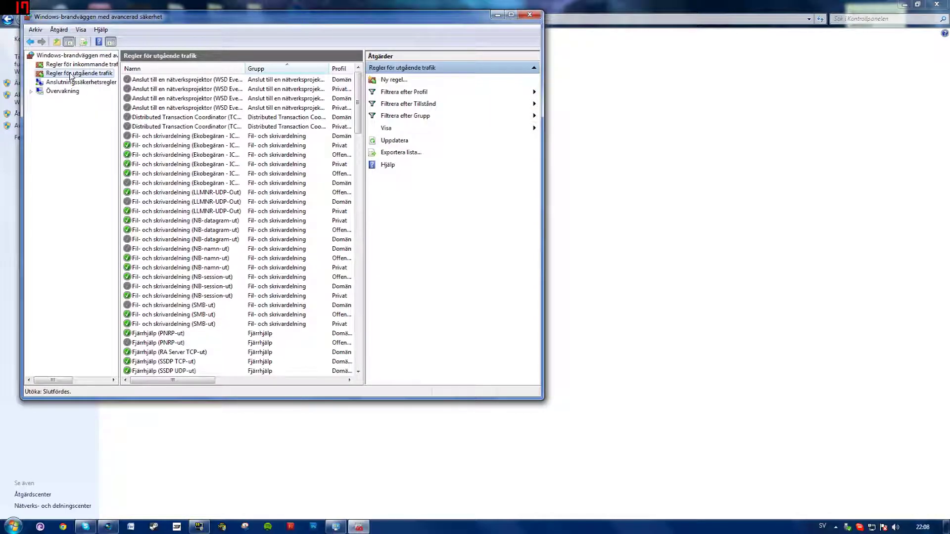
Step: Show the inbound rules in a maximized window and scroll down to the Nätverksidentifiering entries
click(70, 66)
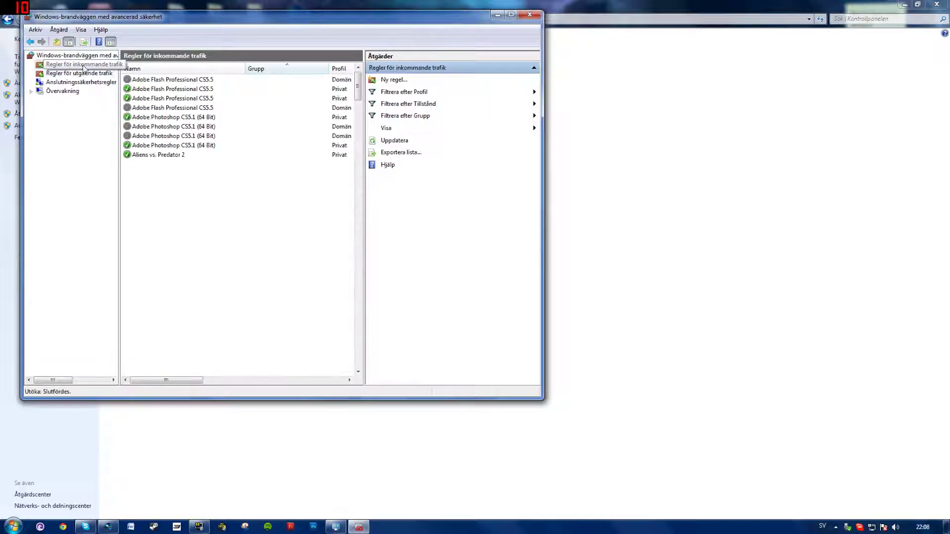
click(511, 14)
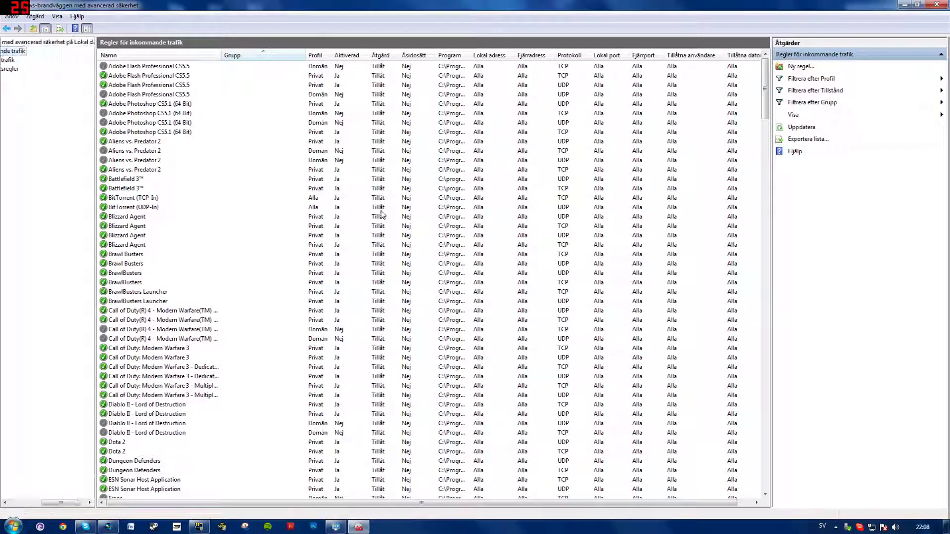
click(272, 207)
click(70, 172)
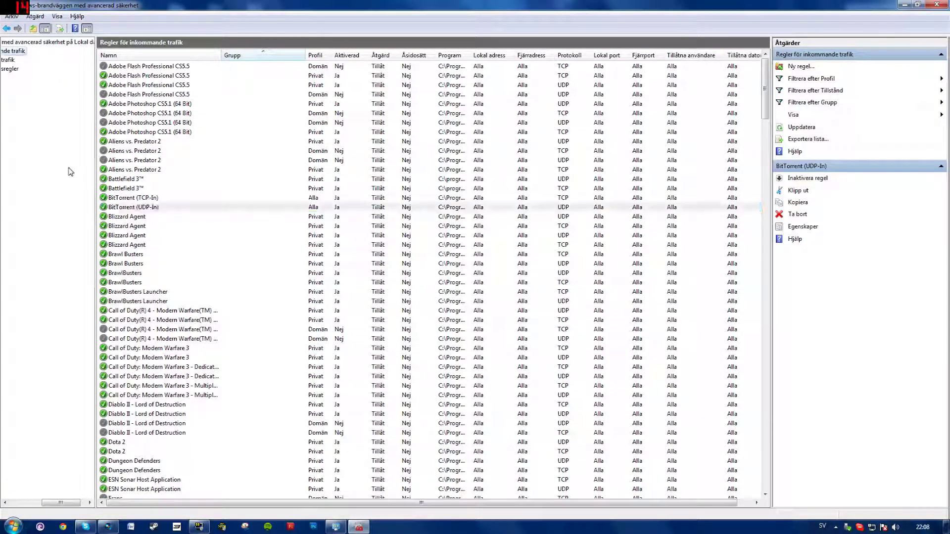
scroll(313, 262, down, 10)
key(Down)
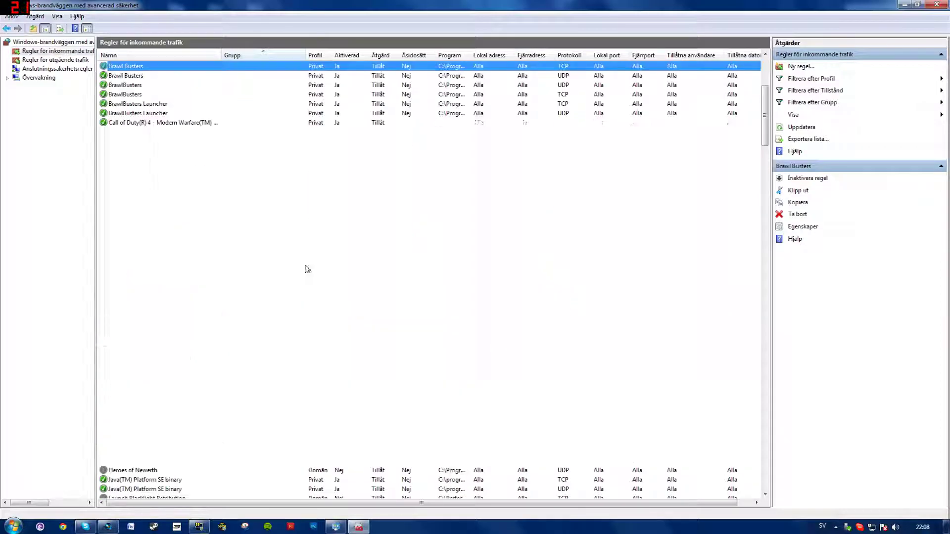
scroll(307, 272, down, 20)
scroll(307, 287, down, 20)
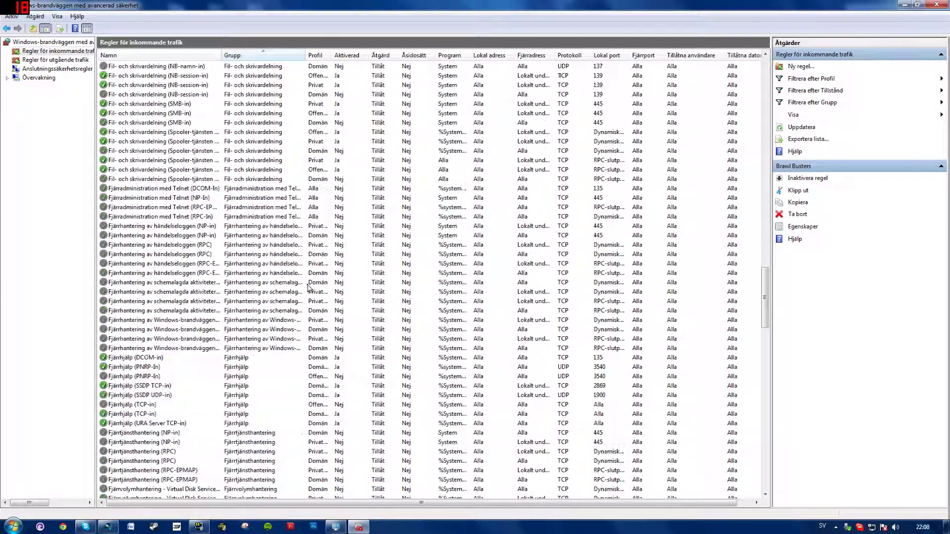
scroll(307, 291, down, 4)
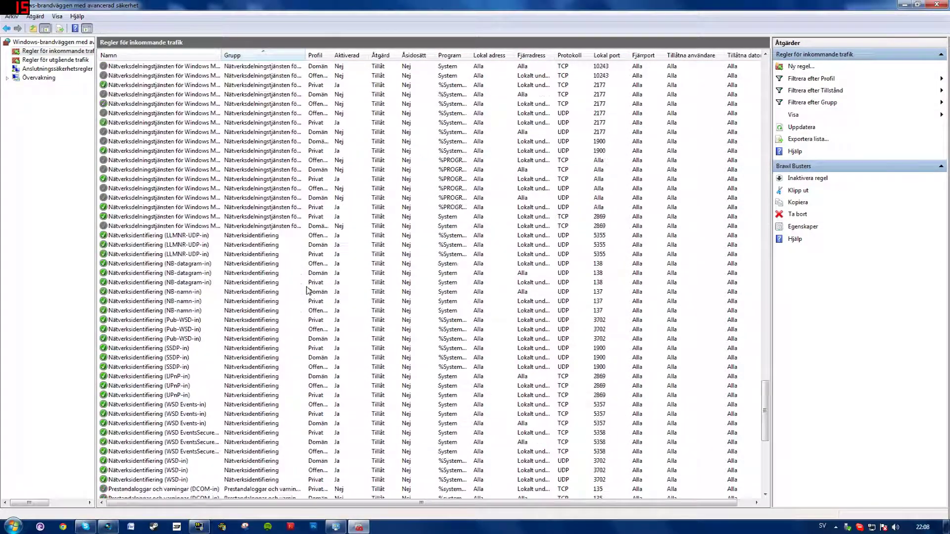
Step: Select every Nätverksidentifiering inbound rule from first to last, then close the console
click(132, 236)
scroll(238, 292, down, 1)
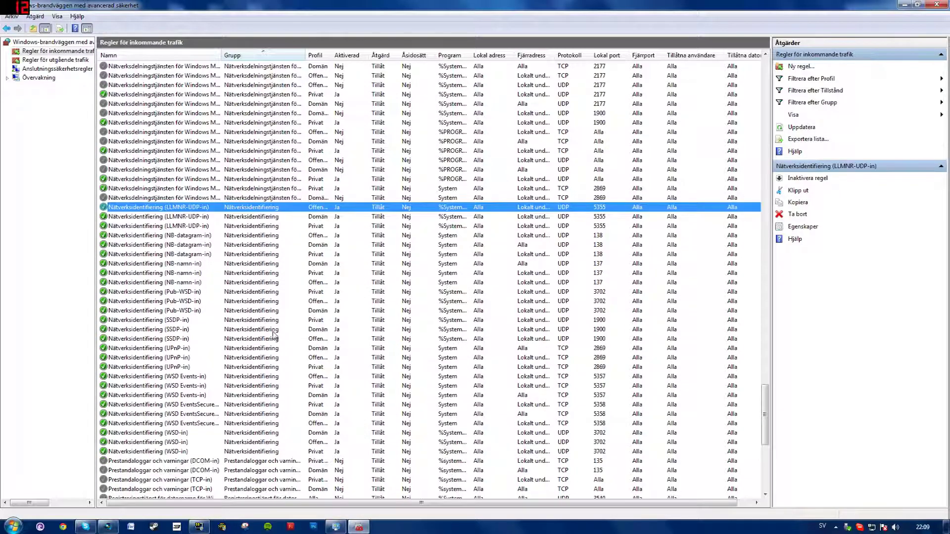
shift+click(183, 452)
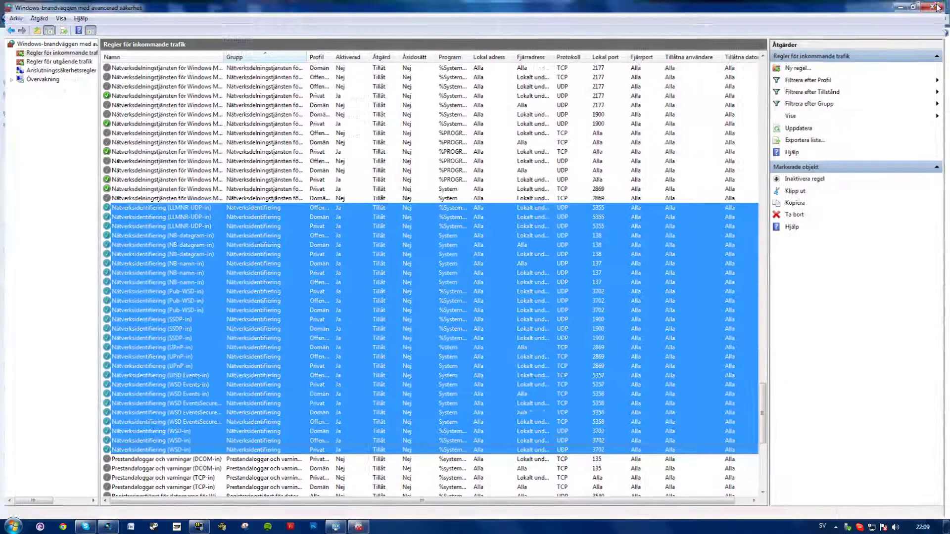
click(936, 6)
Step: Launch services.msc maximized and jump to SSDP Discovery by typing S, D
click(937, 5)
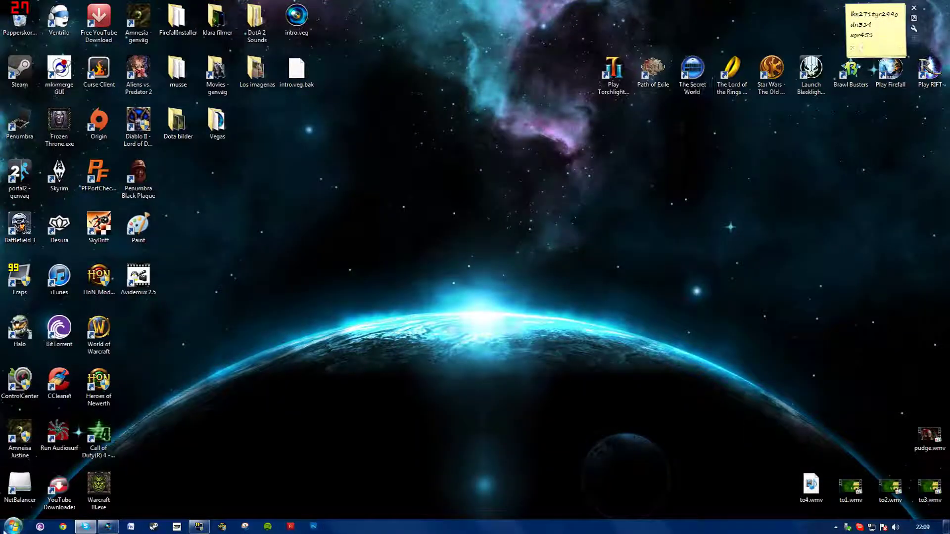
click(12, 526)
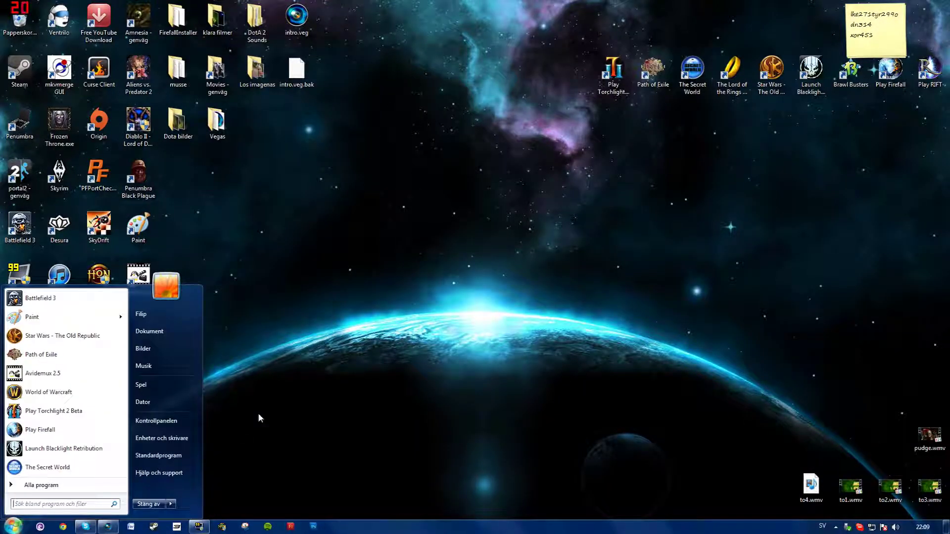
text(services)
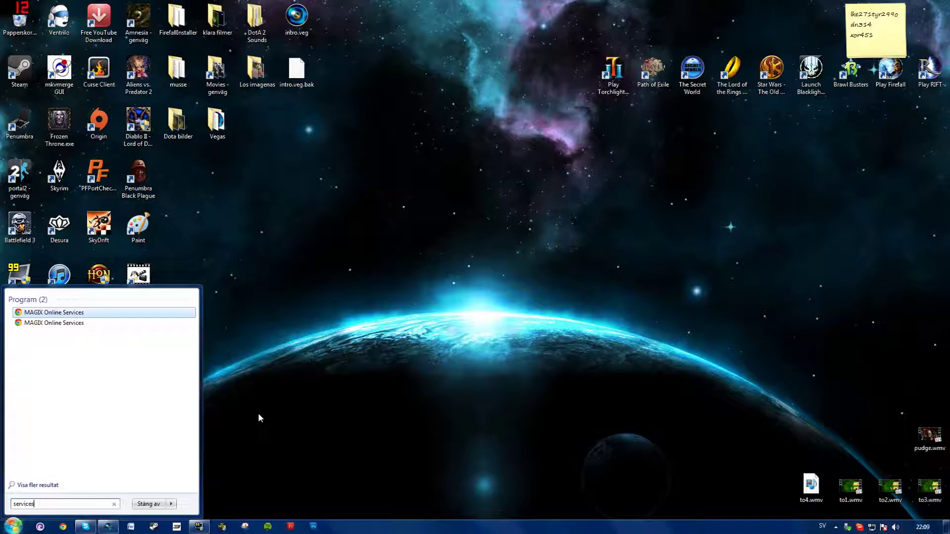
text(.msc)
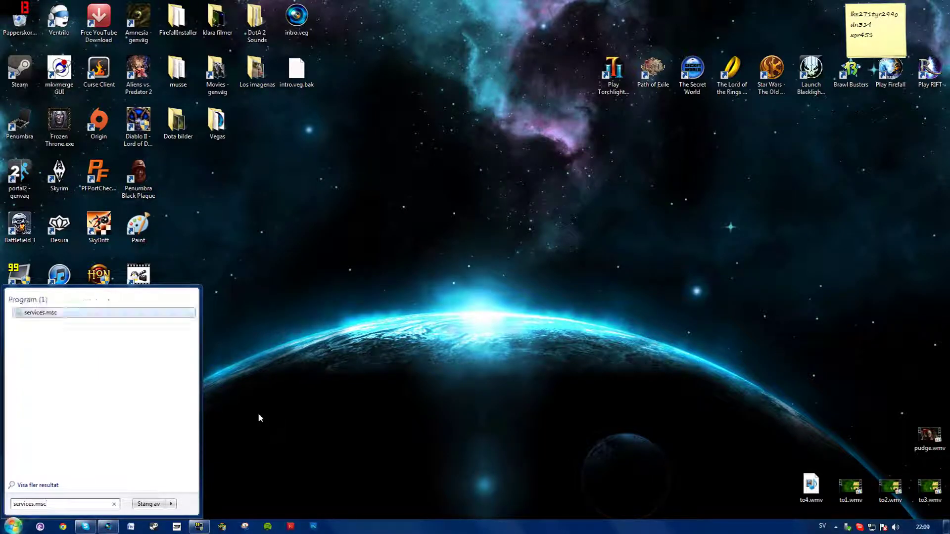
key(Return)
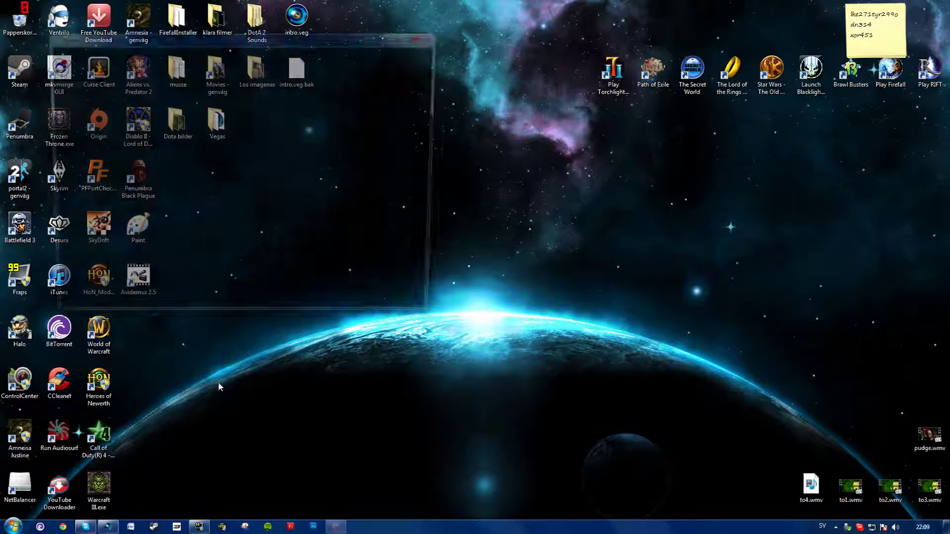
click(410, 35)
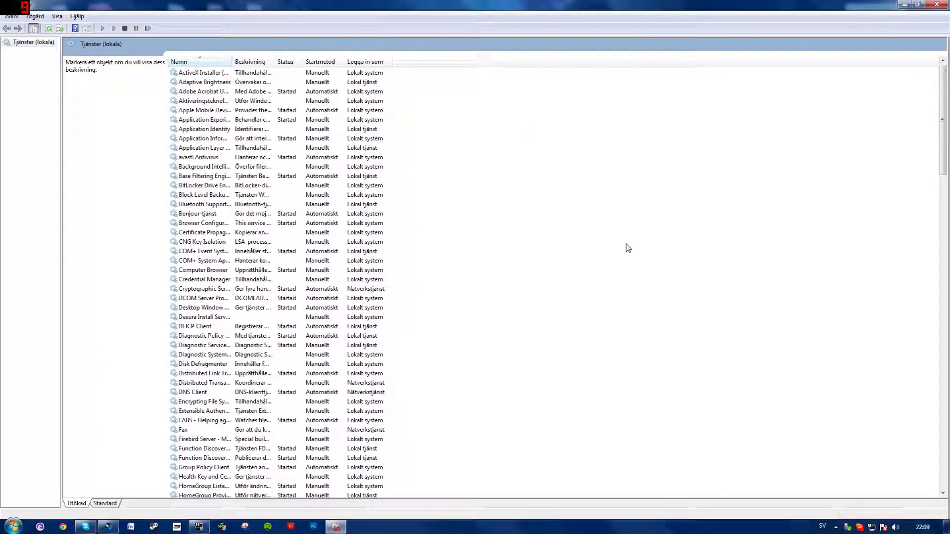
key(s)
key(s)
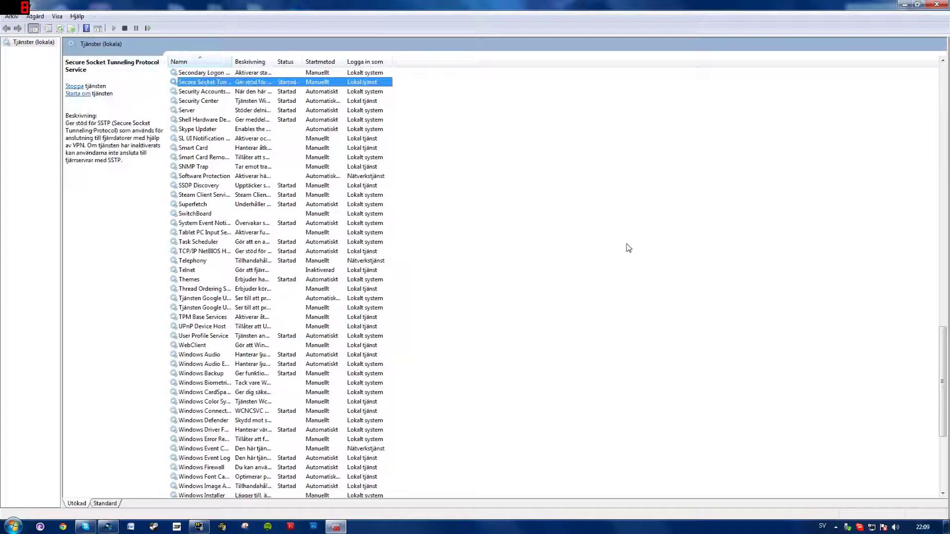
key(d)
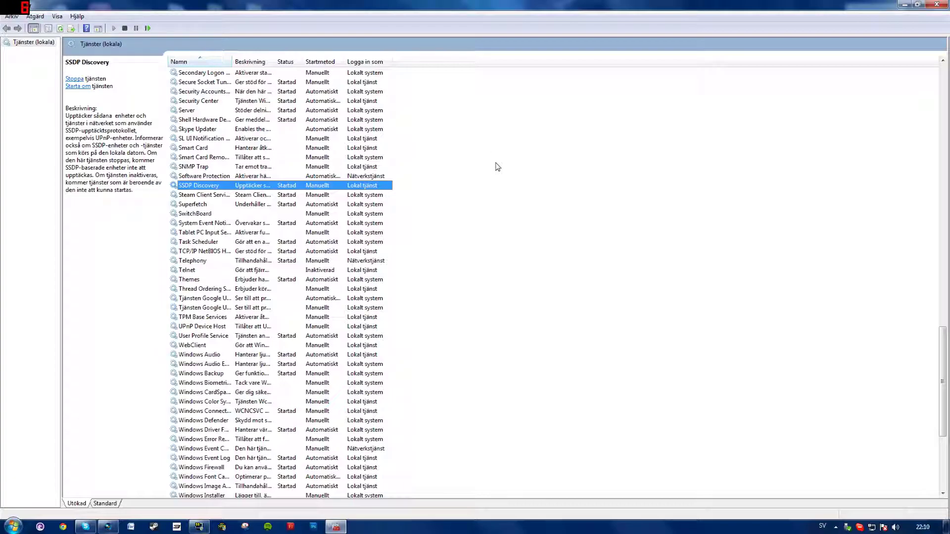
right_click(219, 186)
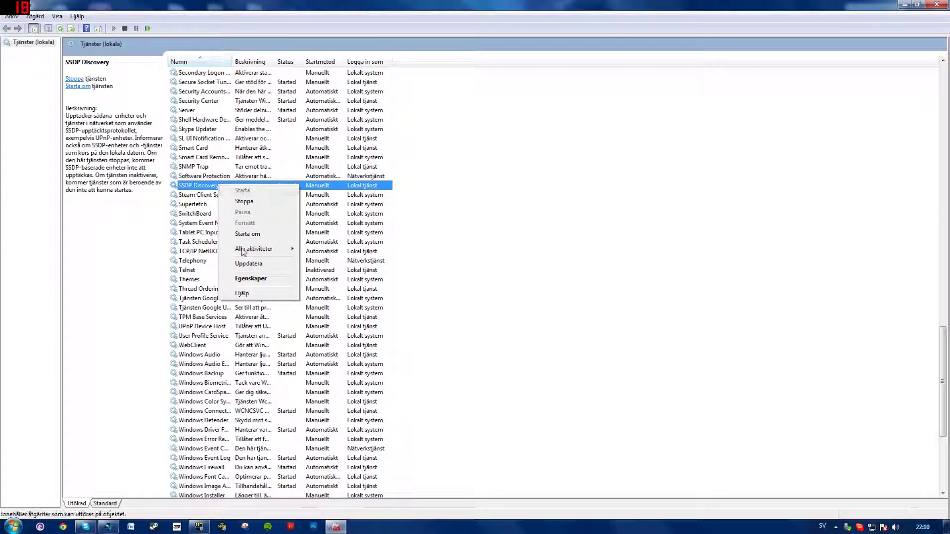
click(491, 185)
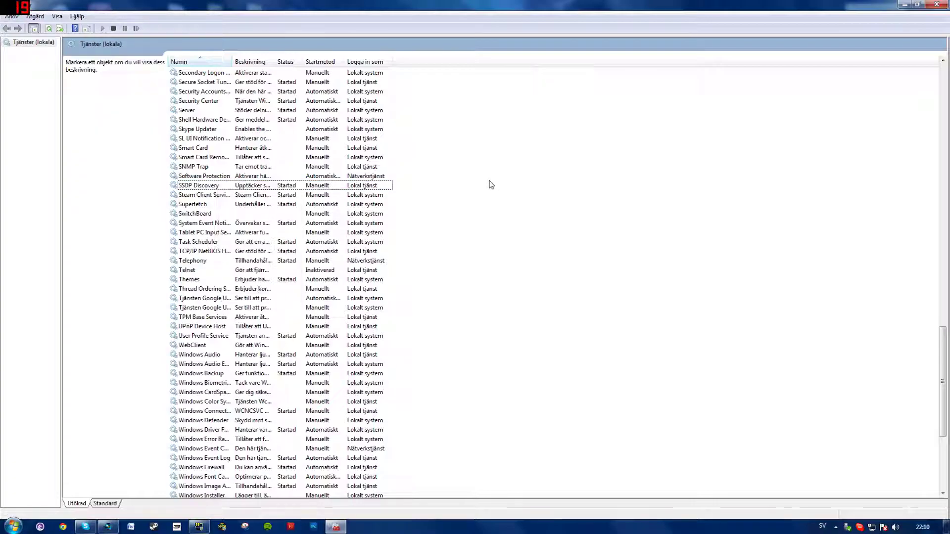
Step: Set SSDP Discovery's Startmetod to Inaktiverad in its properties and apply it
right_click(212, 189)
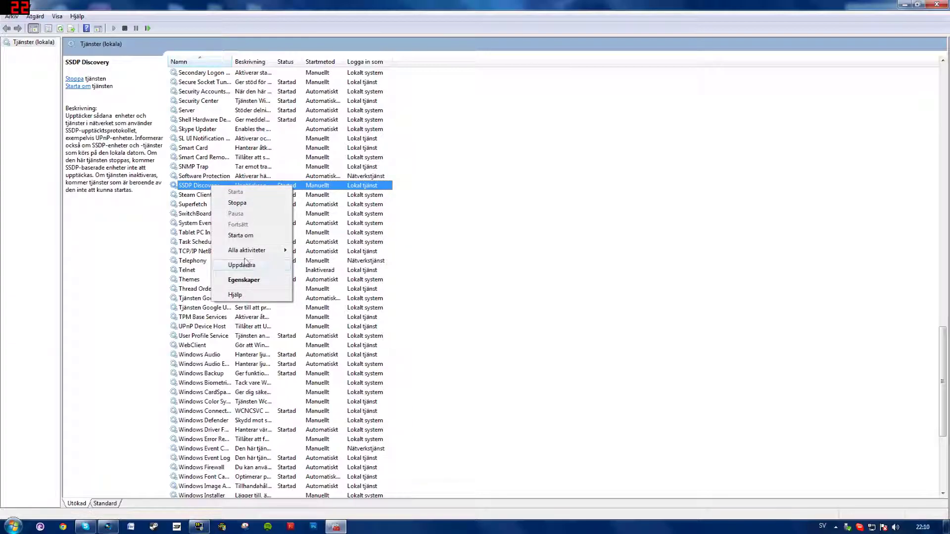
click(244, 279)
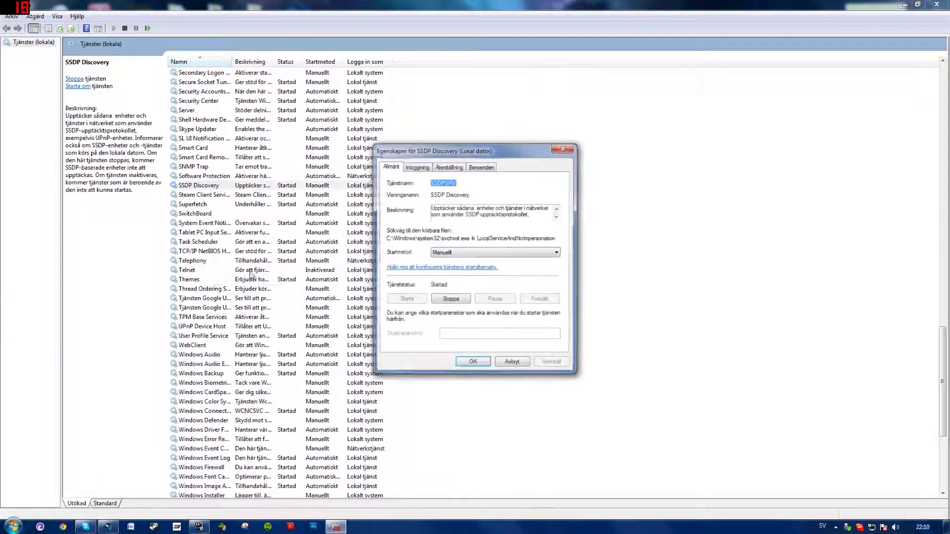
click(474, 254)
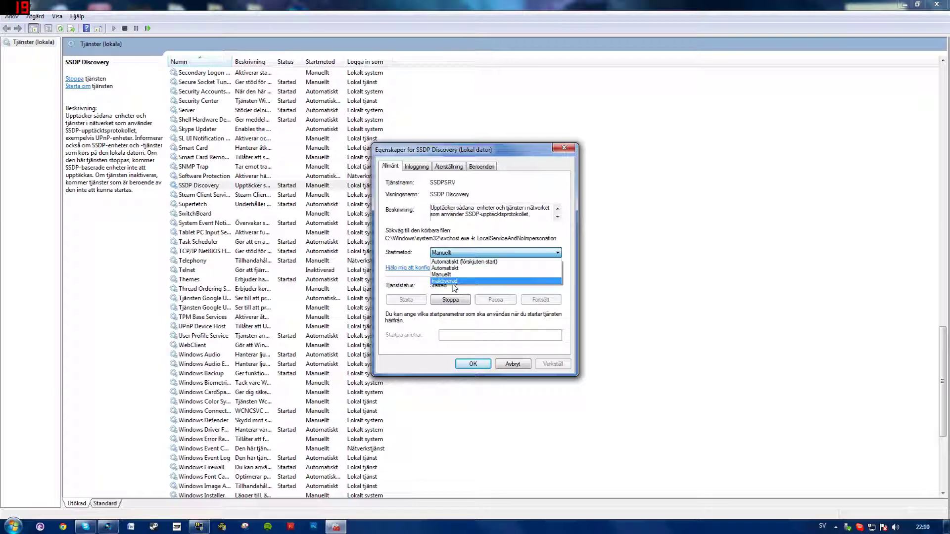
click(452, 281)
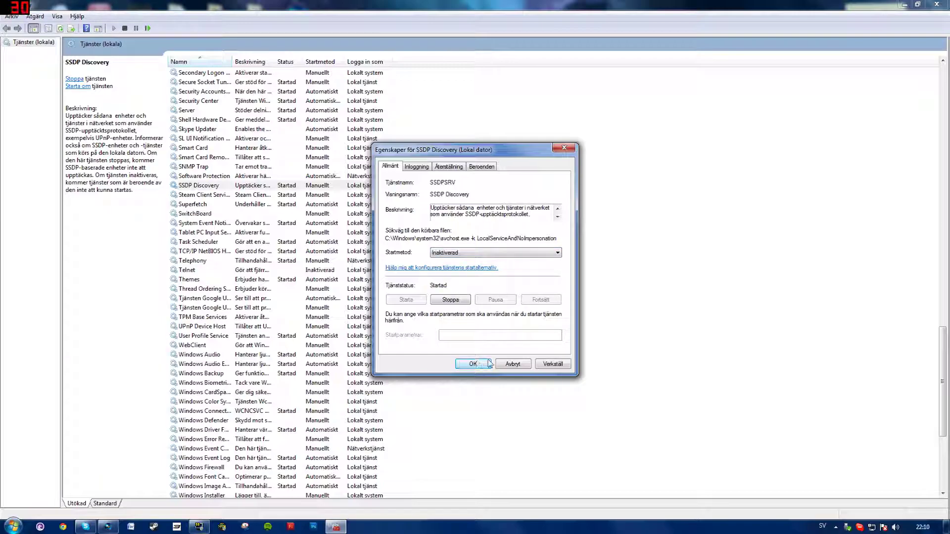
click(553, 364)
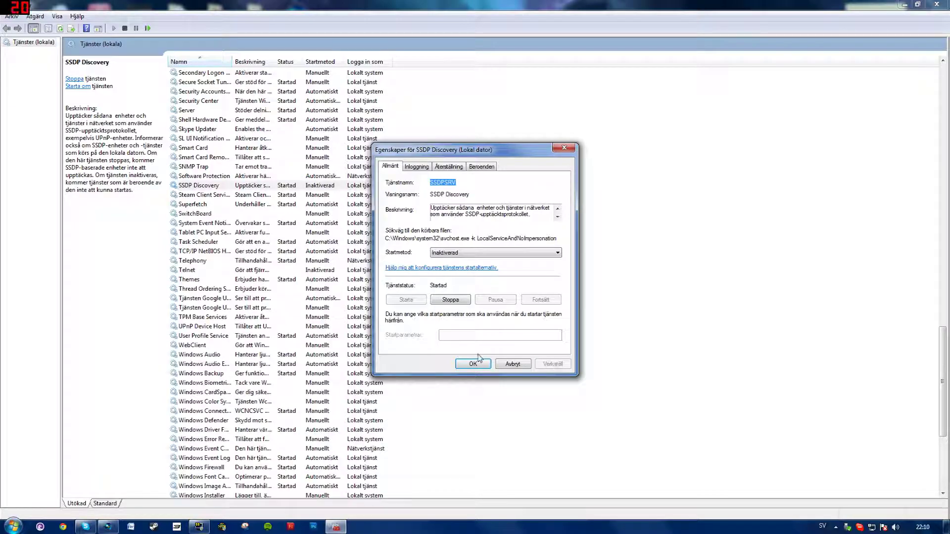
key(super)
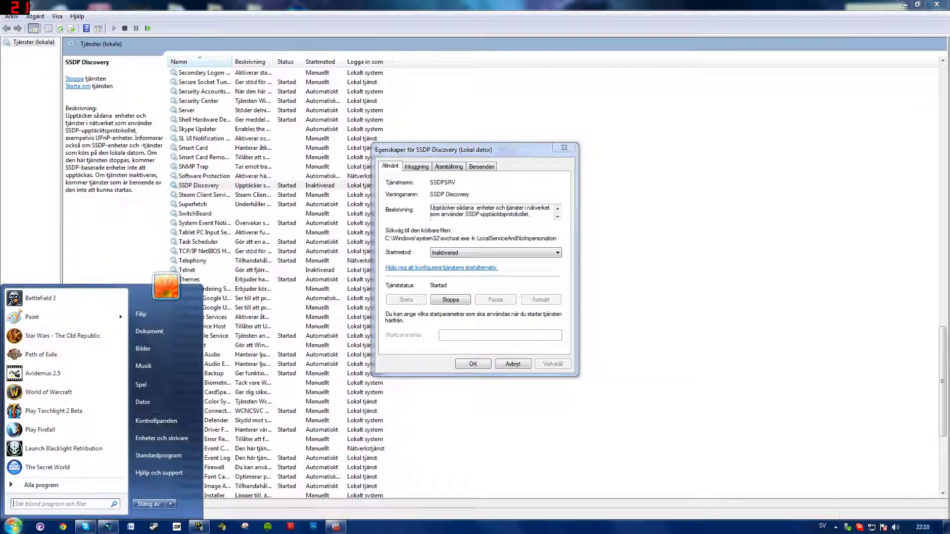
Step: Open the Nätverk folder, then set SSDP Discovery's startup type back to Manuellt
text(nätve)
key(Return)
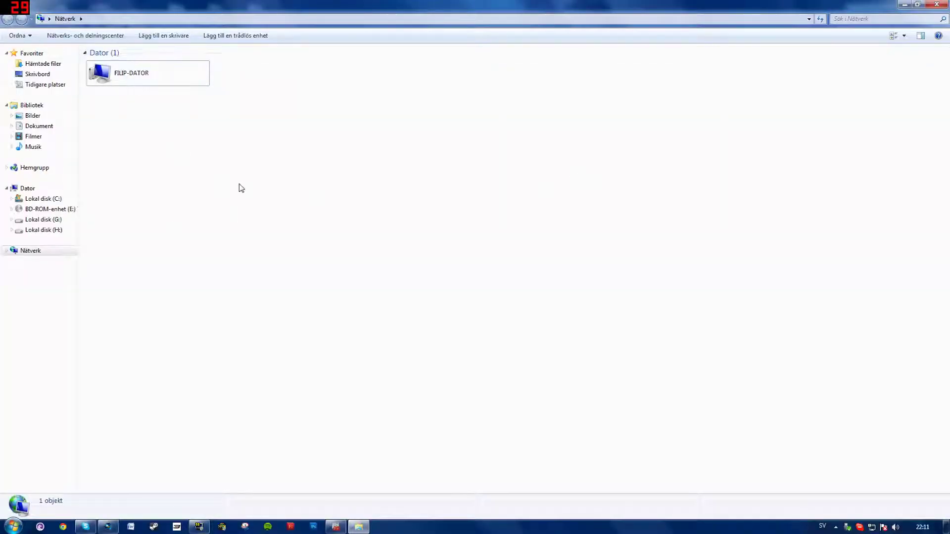
click(336, 526)
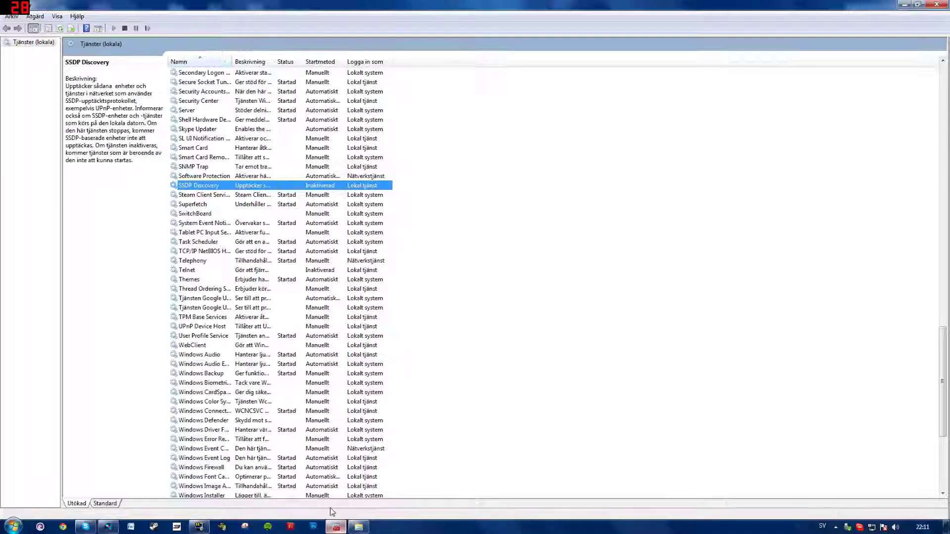
right_click(184, 184)
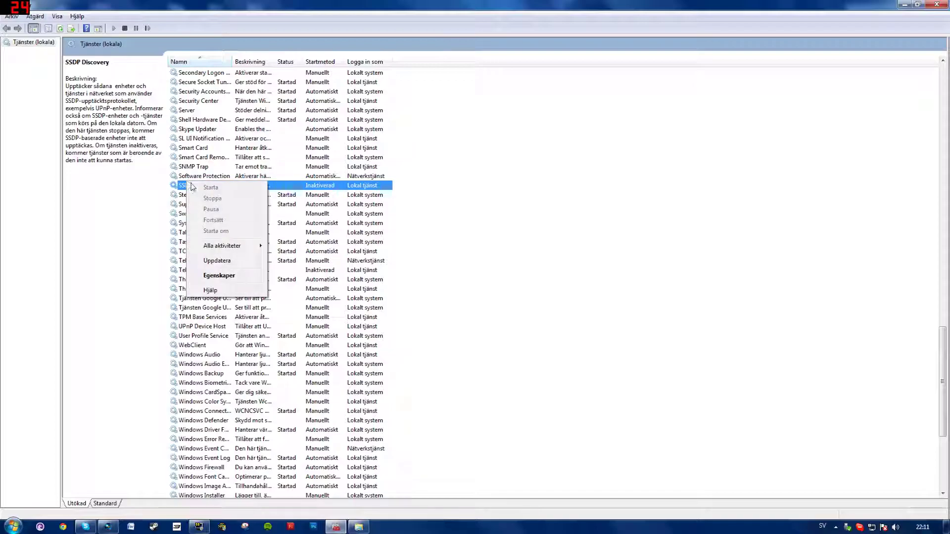
click(231, 276)
click(476, 254)
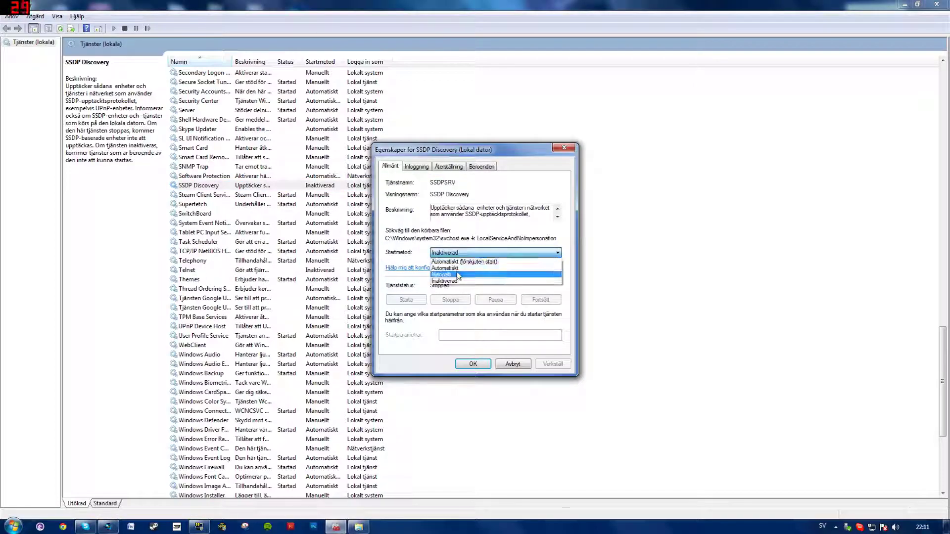
click(445, 267)
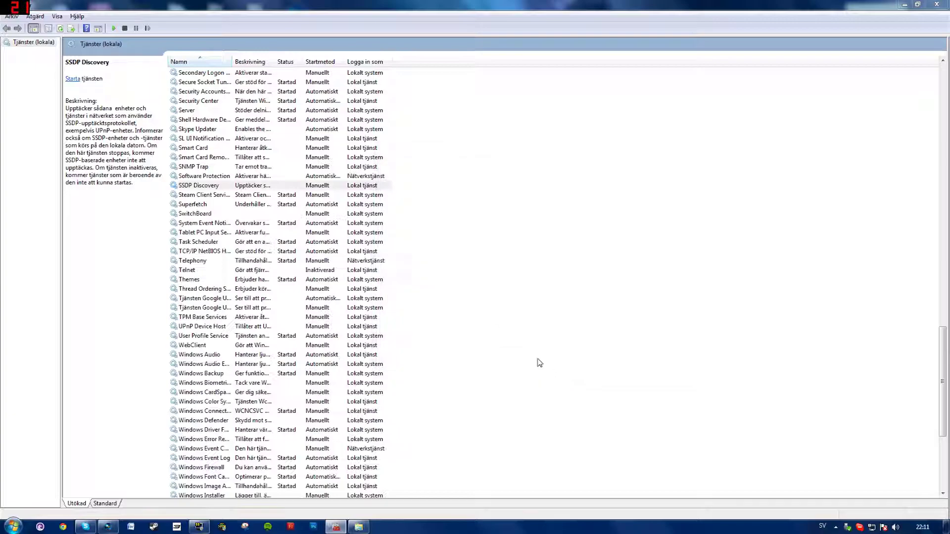
Step: Start the SSDP Discovery service and refresh the Network folder to see TG787
click(238, 184)
right_click(237, 184)
click(250, 188)
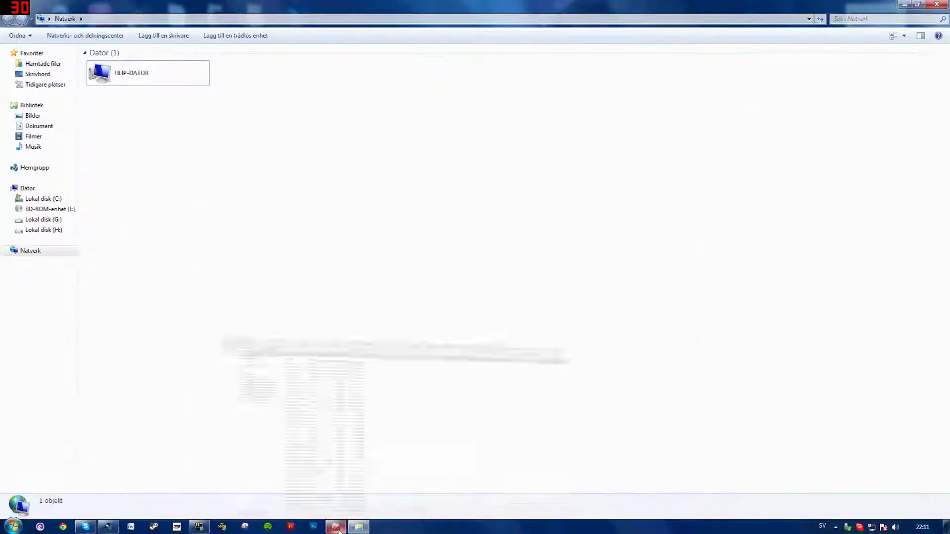
key(alt+Tab)
click(821, 19)
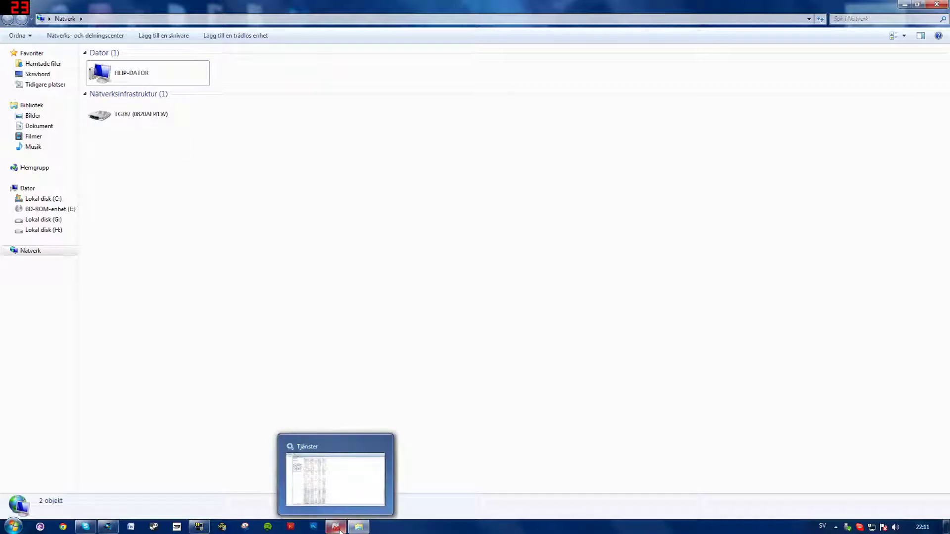
click(340, 530)
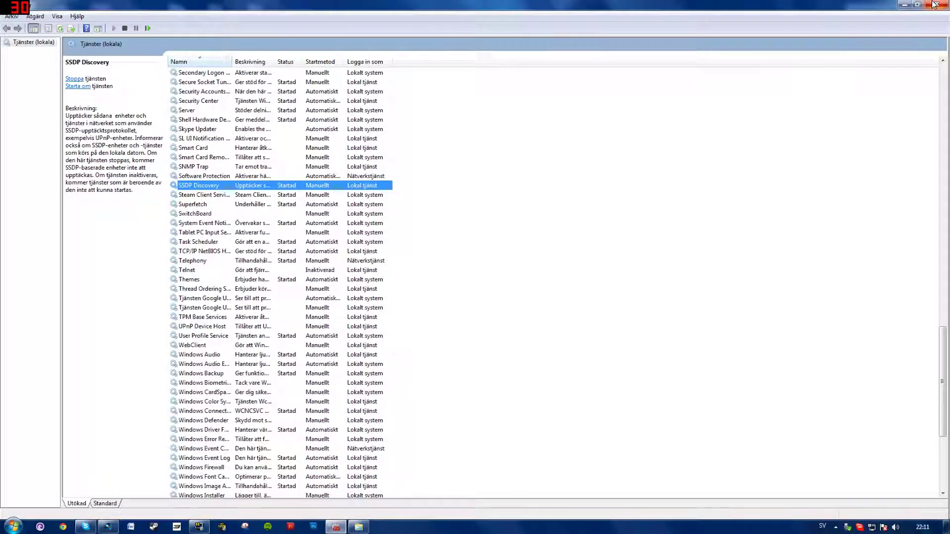
Step: Turn network discovery off in Advanced sharing settings, save, and refresh the Network folder
click(934, 4)
click(12, 526)
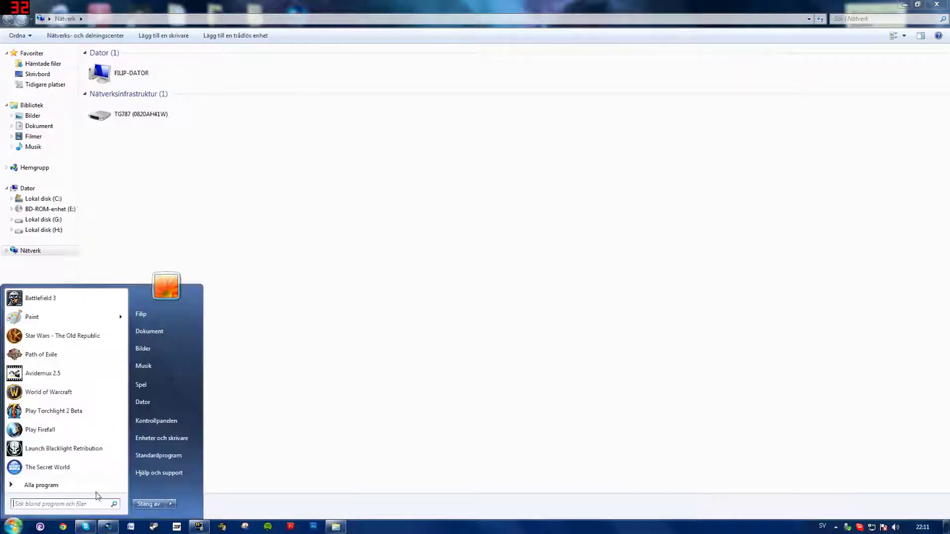
click(159, 420)
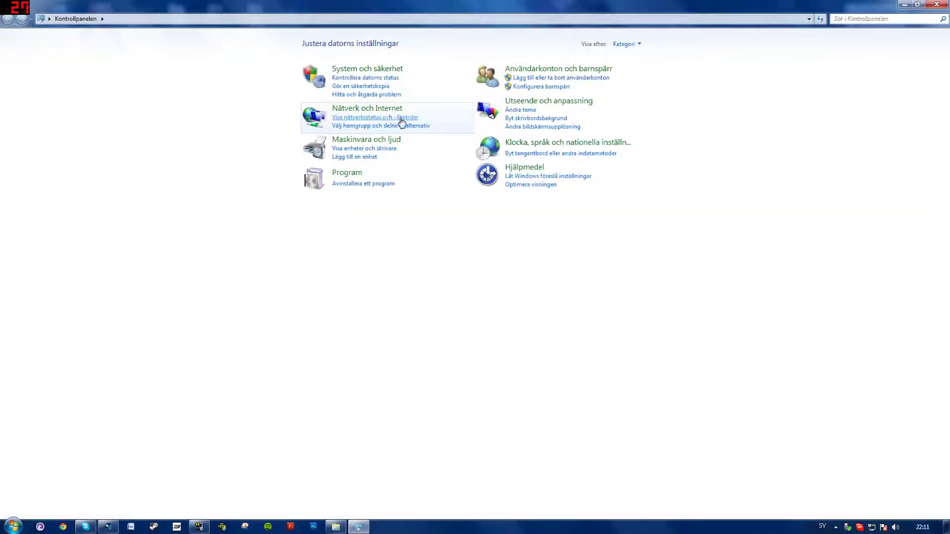
click(367, 109)
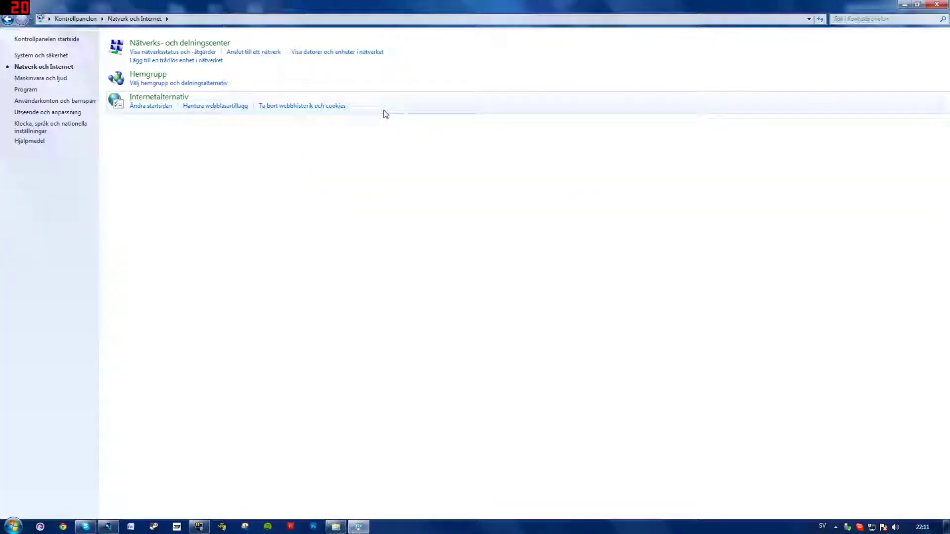
click(161, 46)
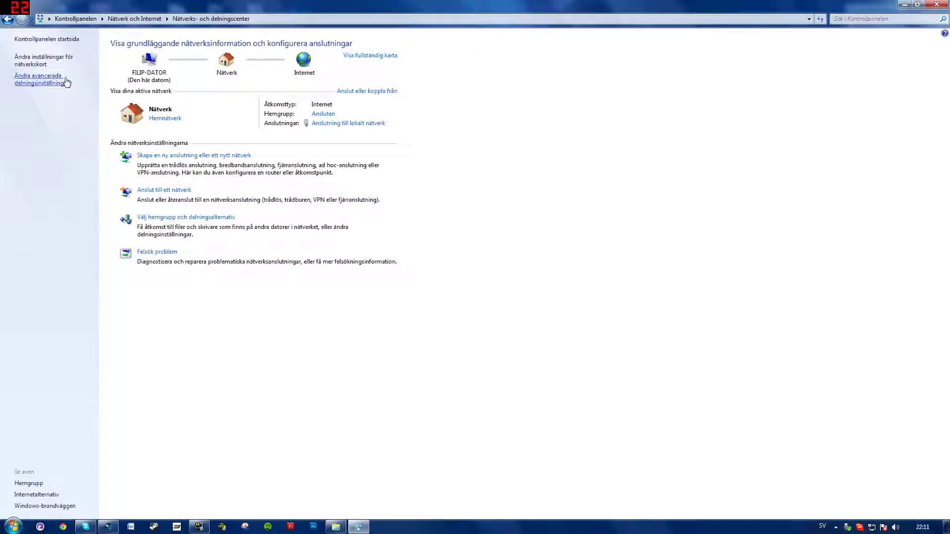
click(67, 81)
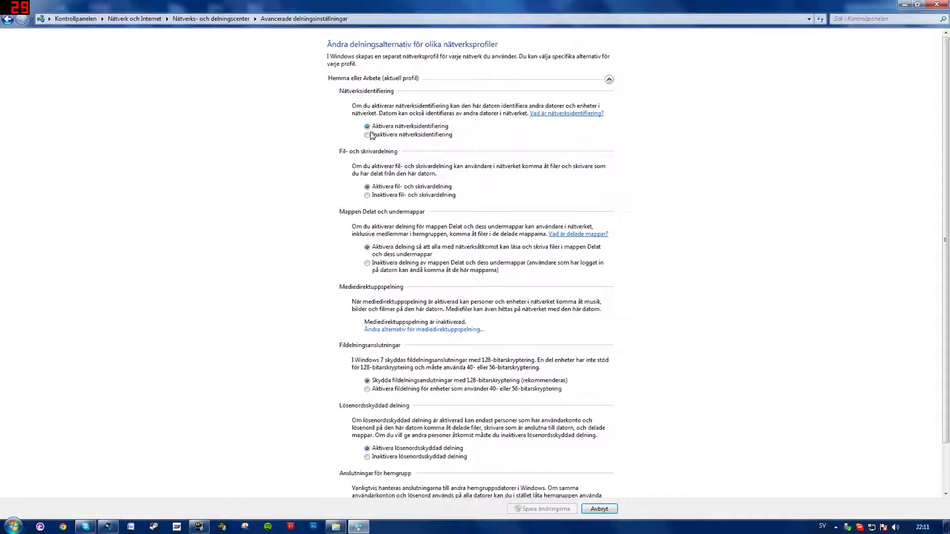
click(367, 135)
click(555, 514)
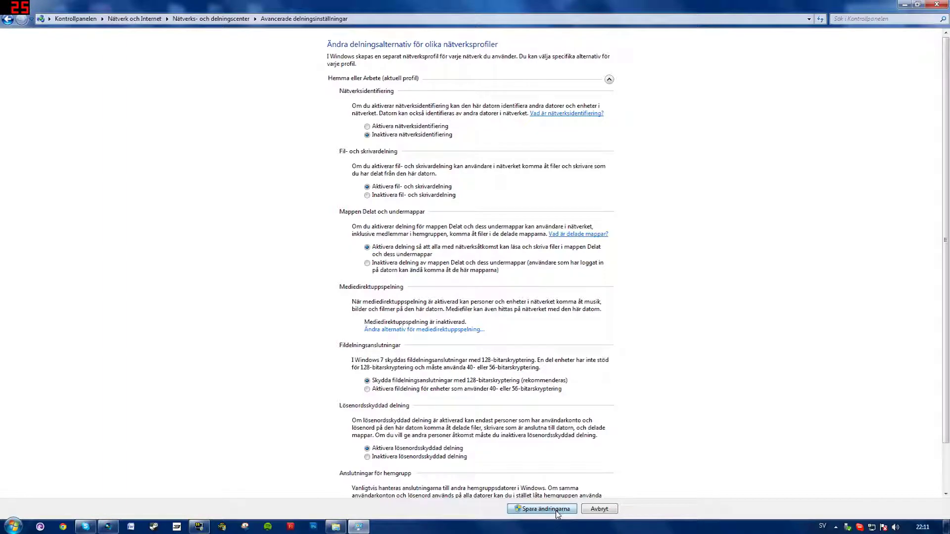
click(336, 526)
click(820, 20)
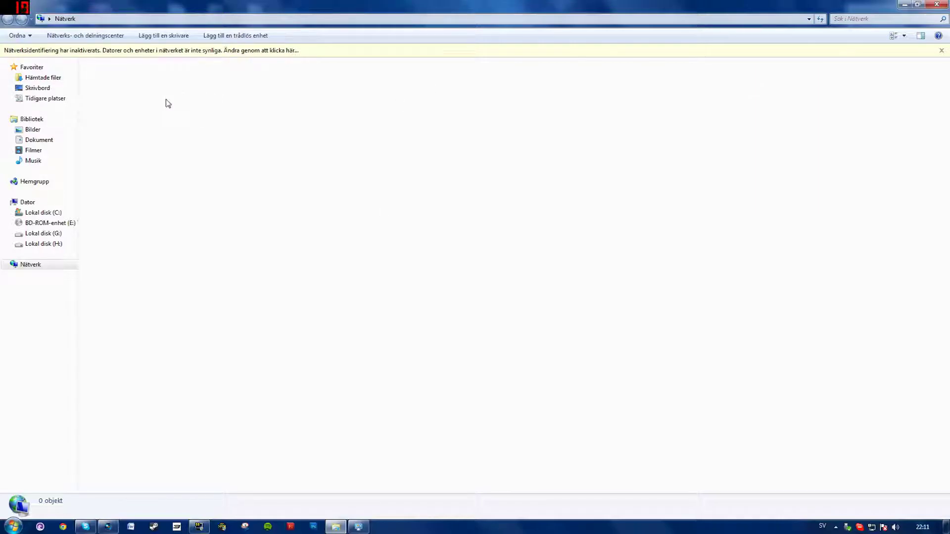
Step: Turn network discovery back on, save, close Control Panel and refresh the Network folder
click(358, 526)
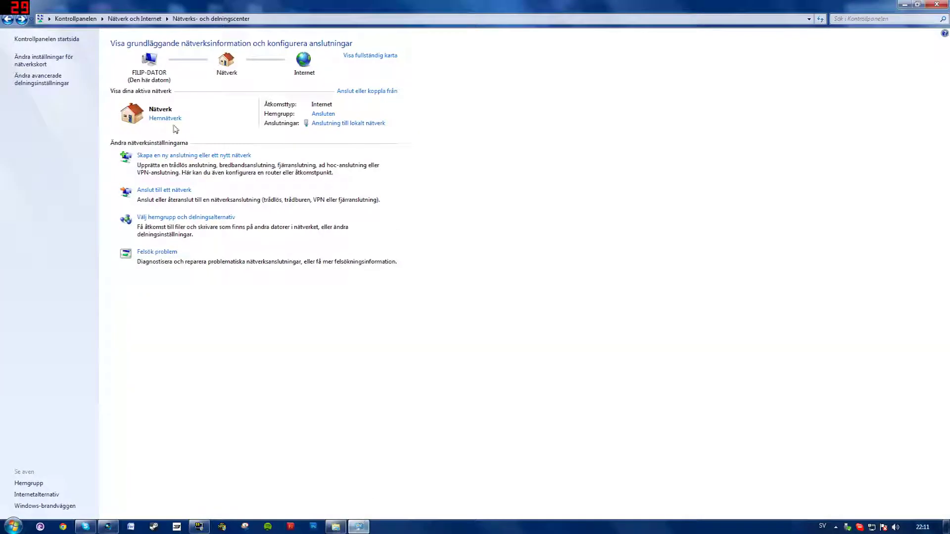
click(45, 85)
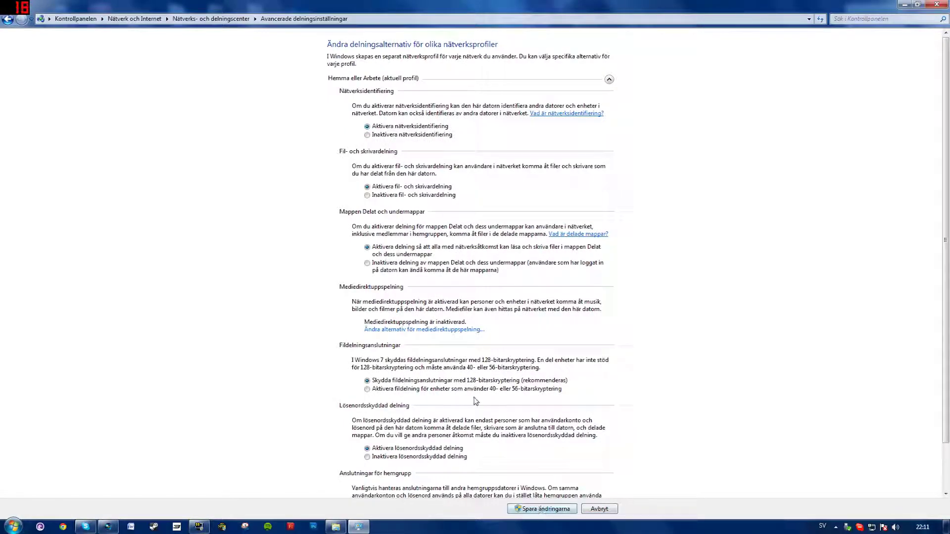
click(554, 508)
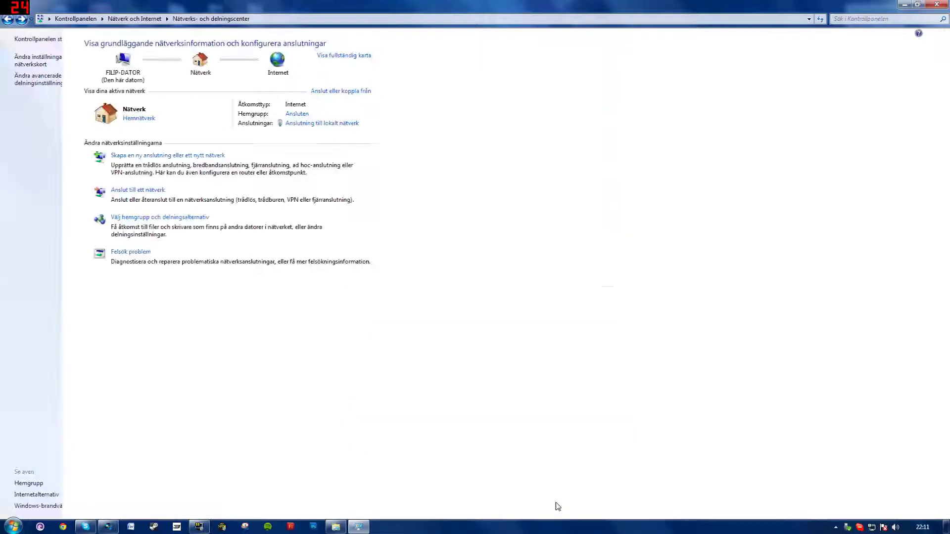
click(945, 4)
click(821, 19)
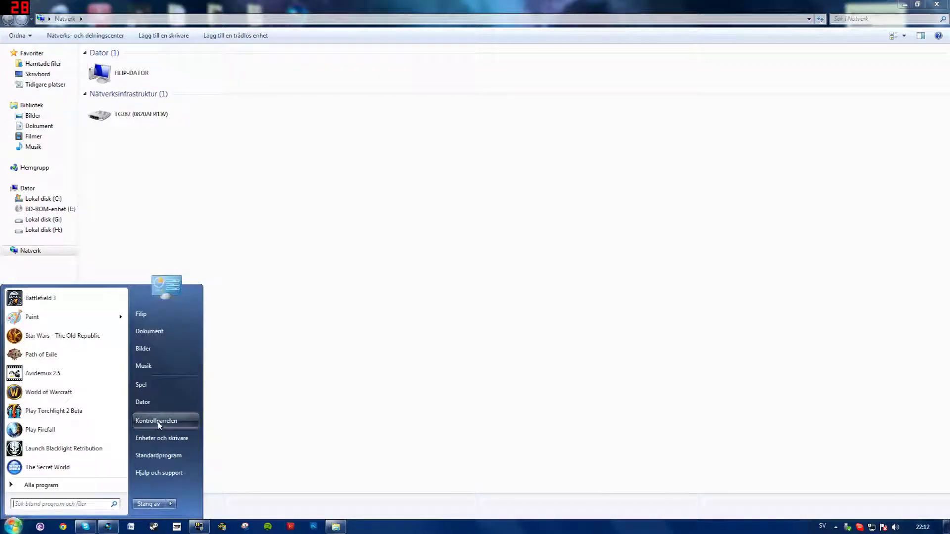
Step: Open the firewall's advanced settings on a maximized Inbound Rules list and scroll down it
click(162, 422)
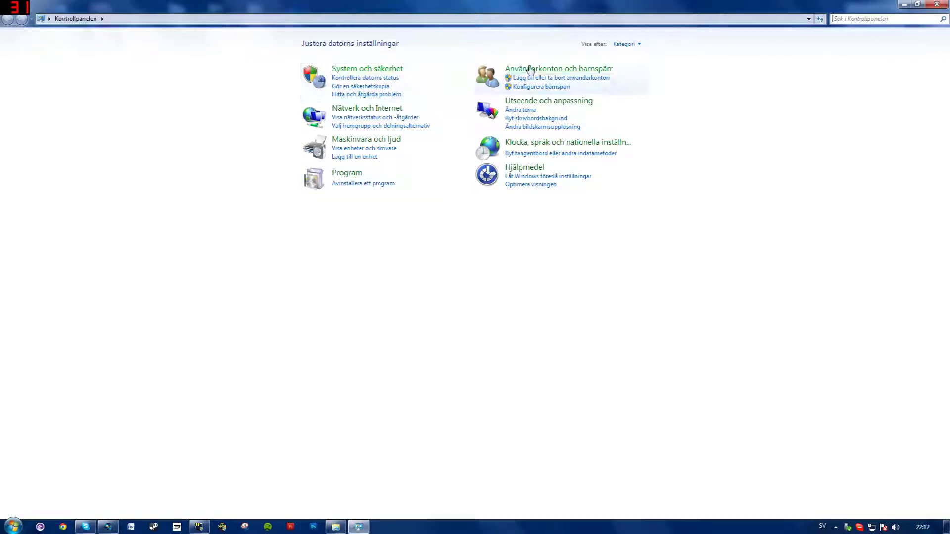
click(370, 72)
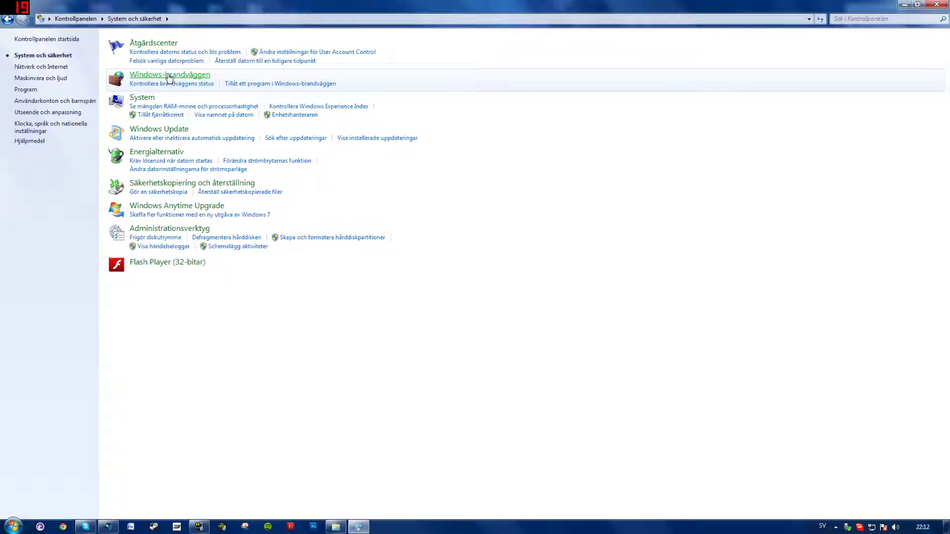
click(168, 77)
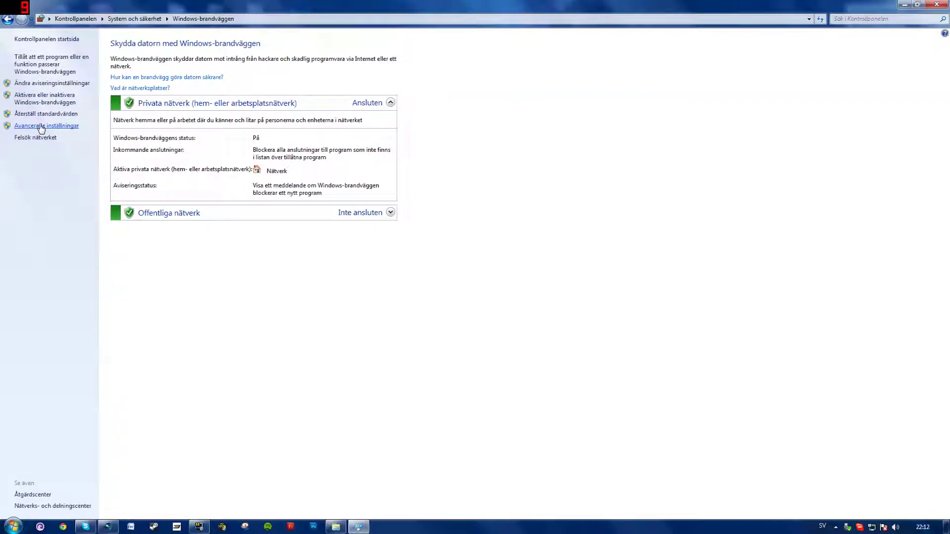
click(42, 126)
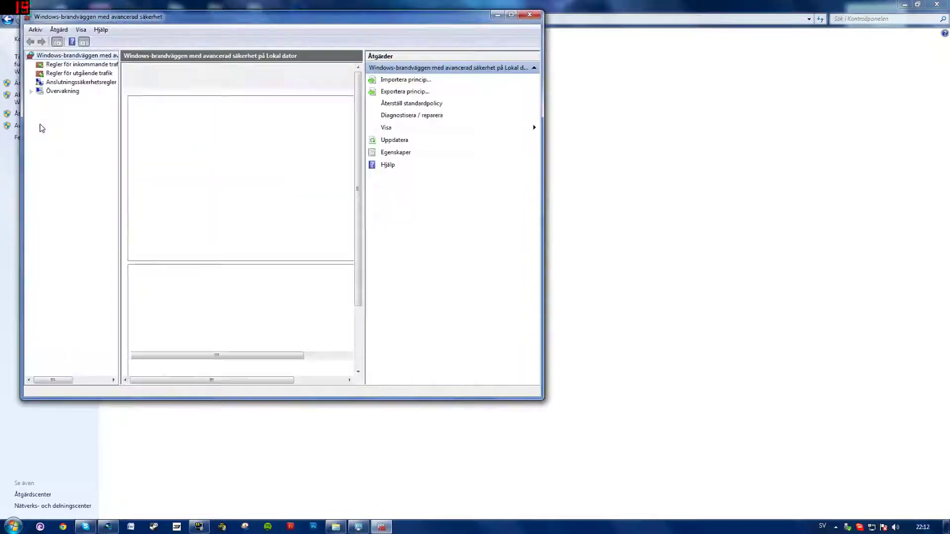
click(64, 65)
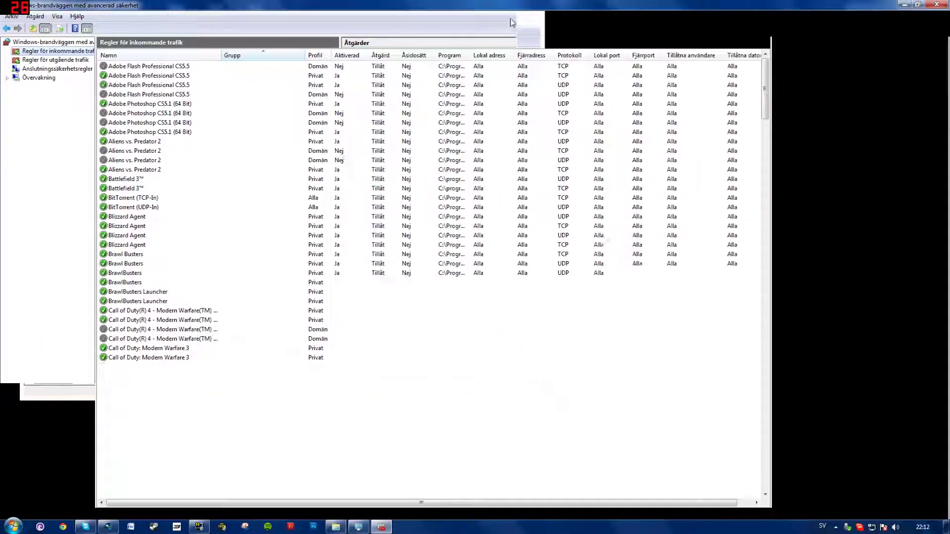
click(511, 14)
click(193, 226)
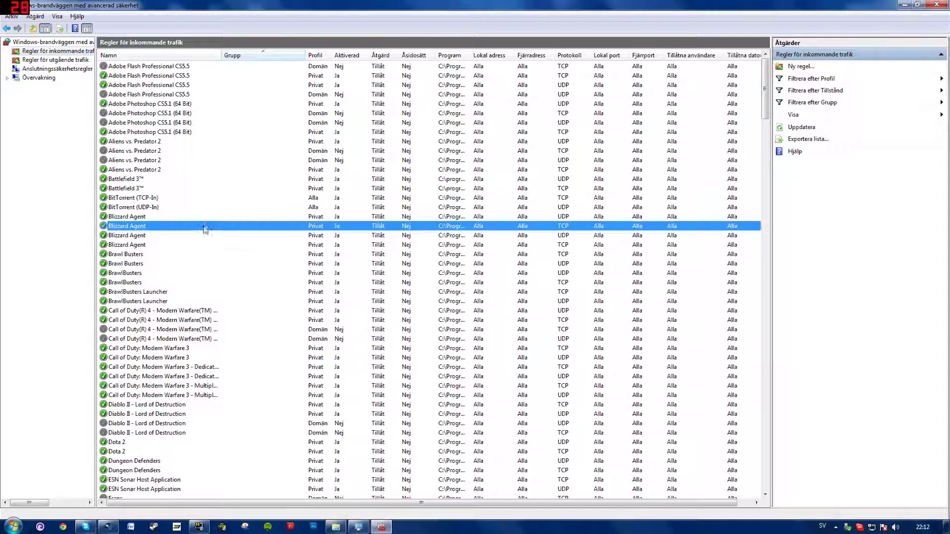
scroll(200, 248, down, 10)
scroll(200, 248, up, 2)
scroll(202, 253, down, 20)
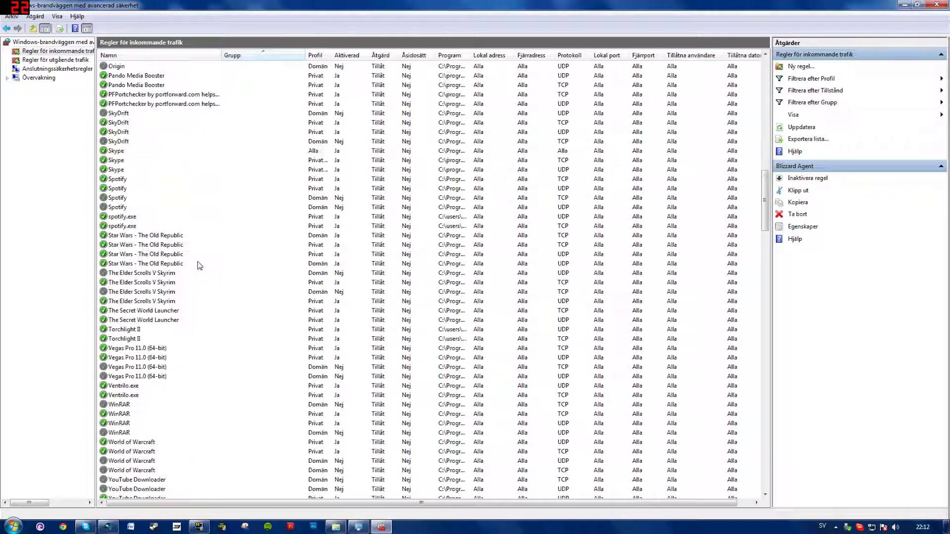
scroll(178, 286, down, 20)
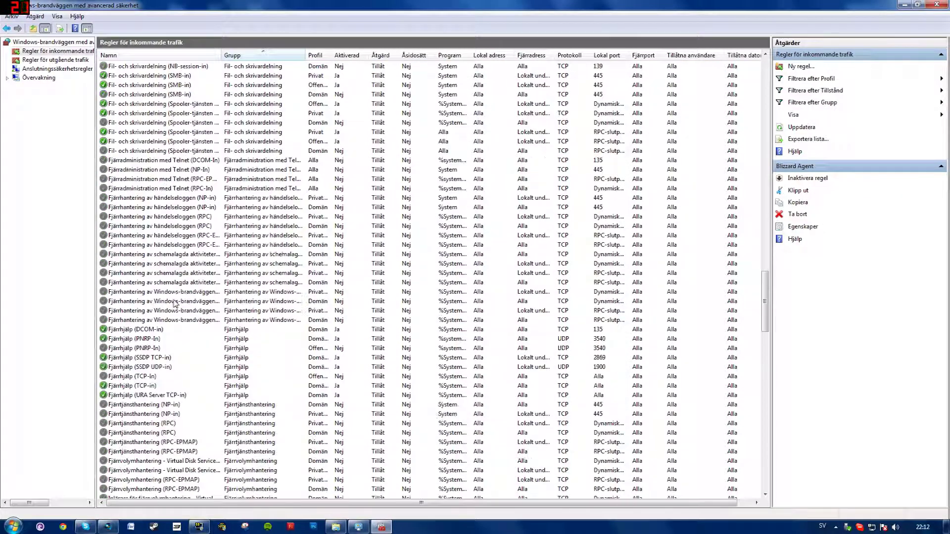
scroll(157, 347, down, 1)
Step: Select all Nätverksidentifiering inbound rules and disable them
click(131, 404)
scroll(203, 378, down, 12)
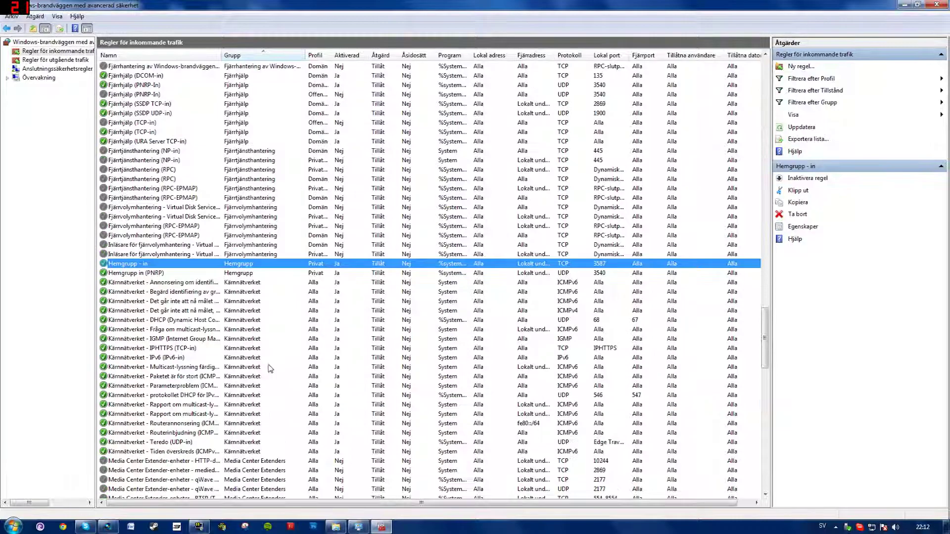
scroll(203, 378, down, 11)
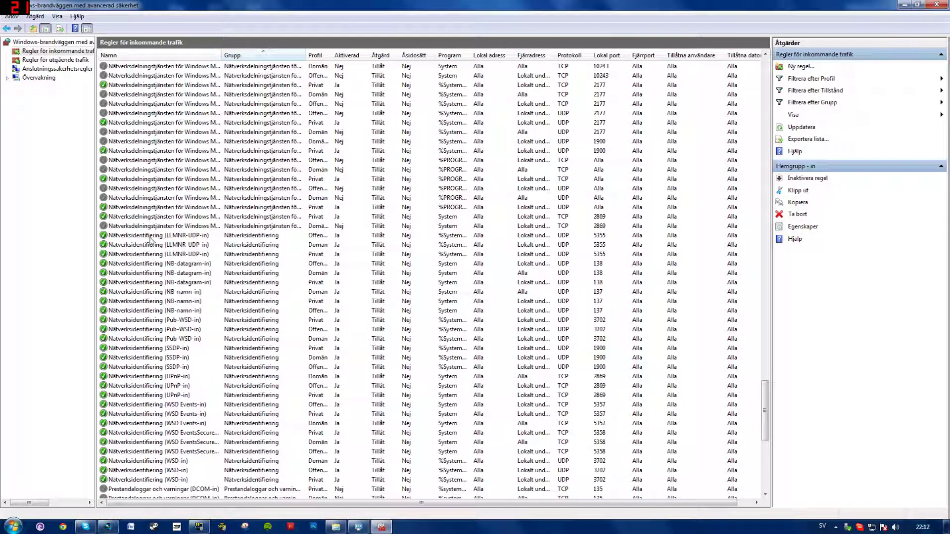
click(140, 235)
scroll(140, 236, down, 3)
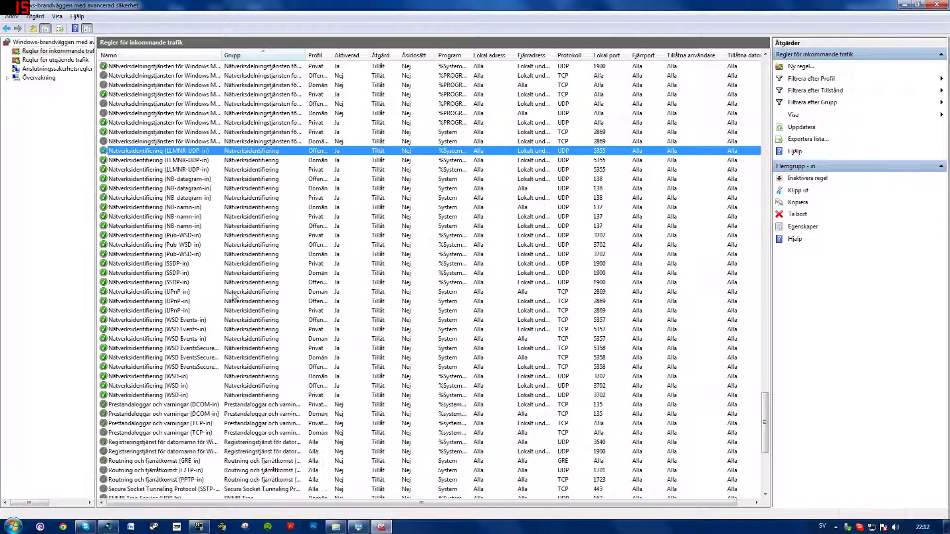
shift+click(151, 395)
right_click(156, 255)
right_click(139, 233)
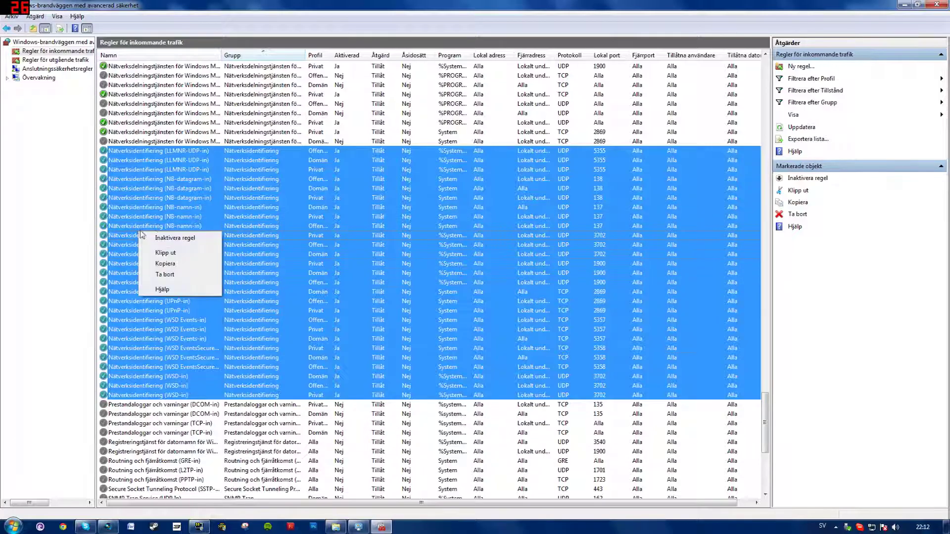
click(174, 238)
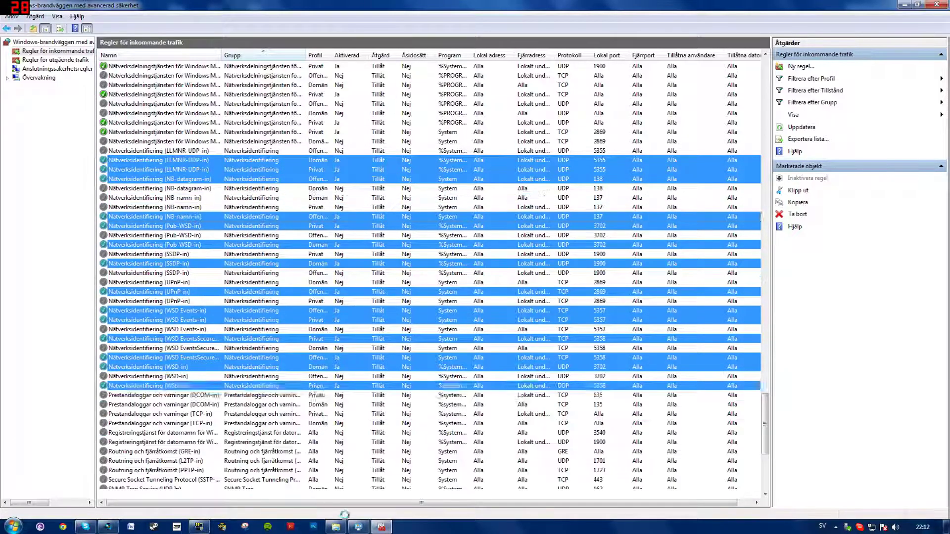
Step: Refresh the Network folder, then re-enable the Nätverksidentifiering rules and close the firewall window
click(334, 527)
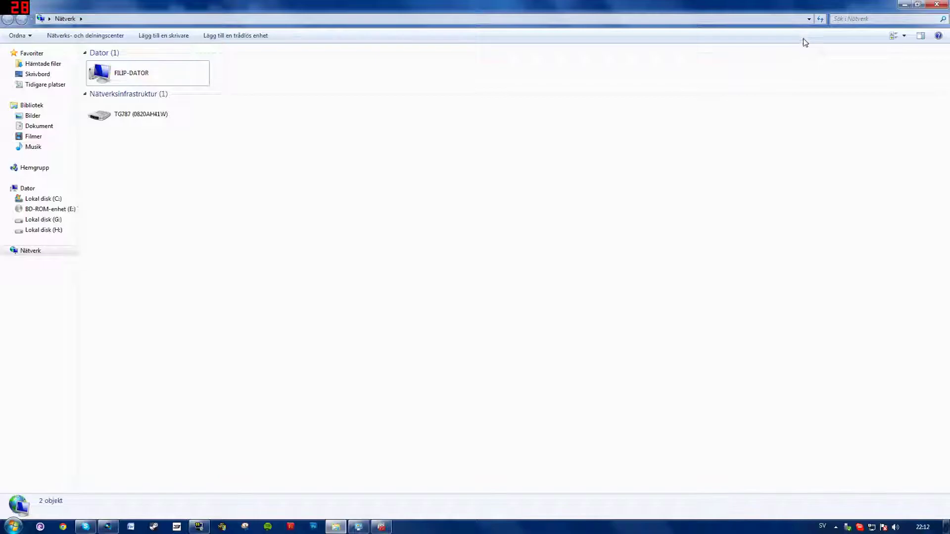
click(820, 20)
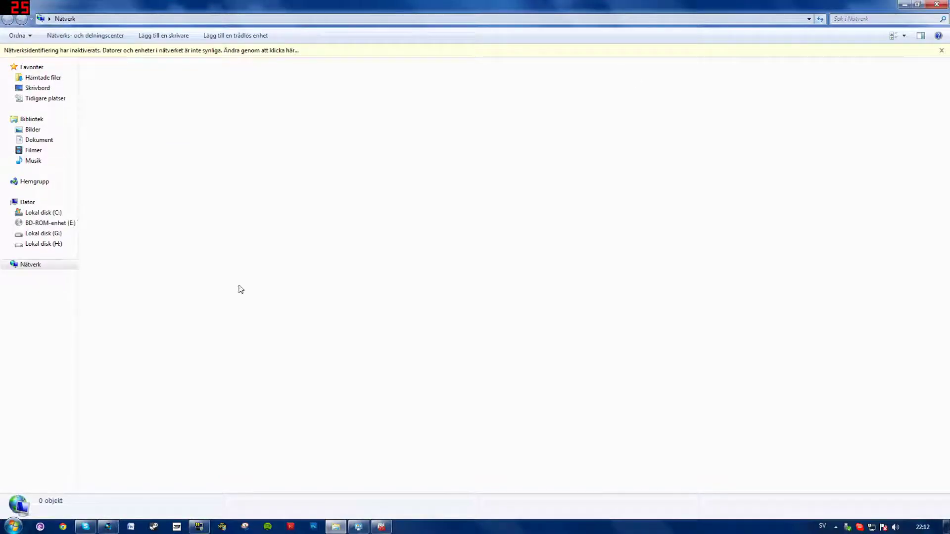
click(360, 522)
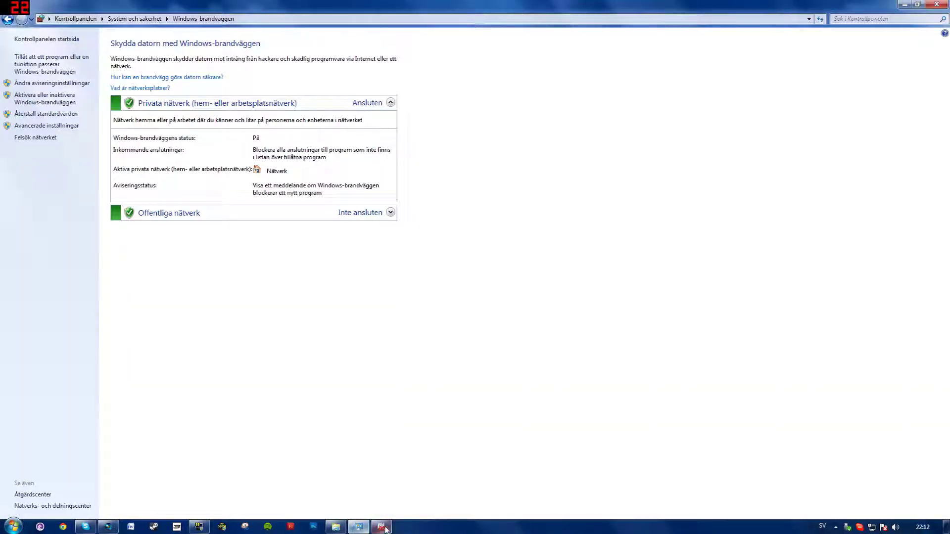
click(381, 526)
right_click(193, 217)
click(213, 223)
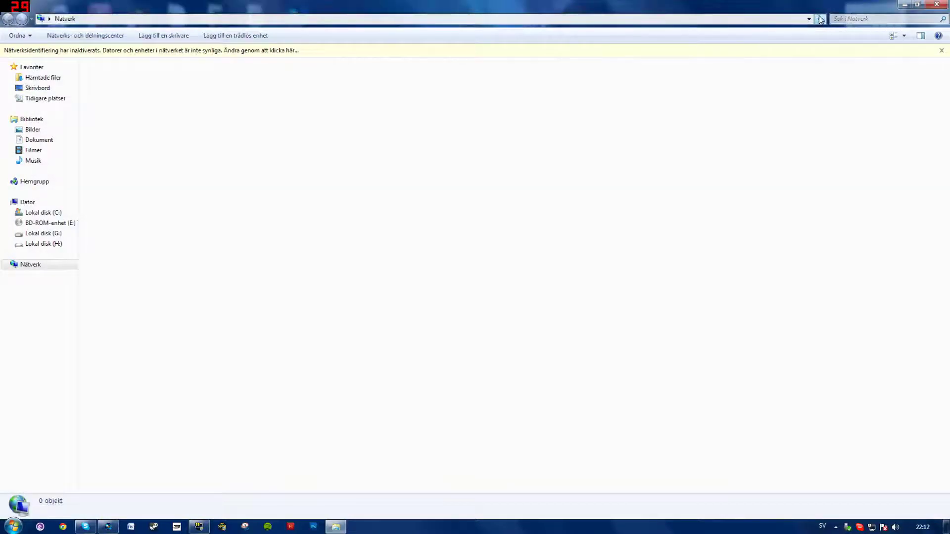
click(820, 19)
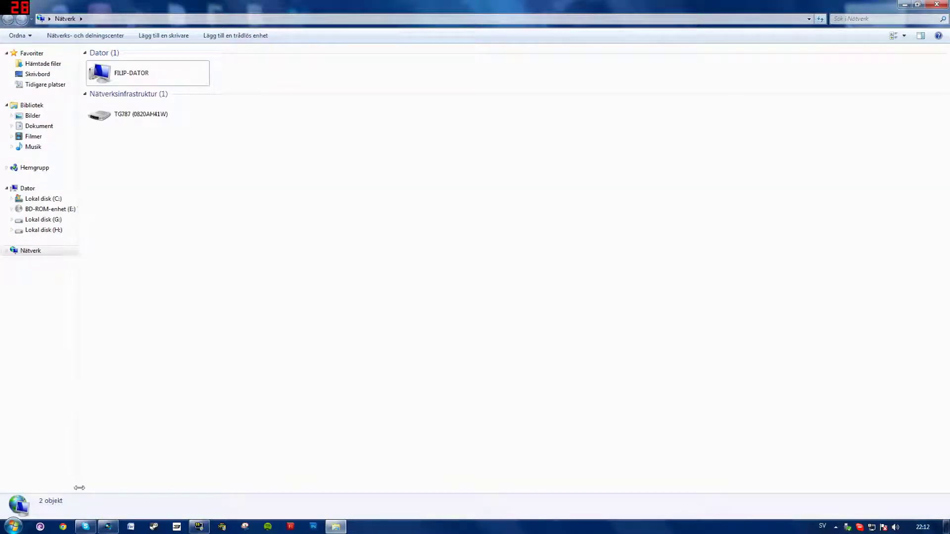
Step: Untick Use UPnP under Toolbox > Game & Application Sharing, apply, and check the Network folder
click(63, 527)
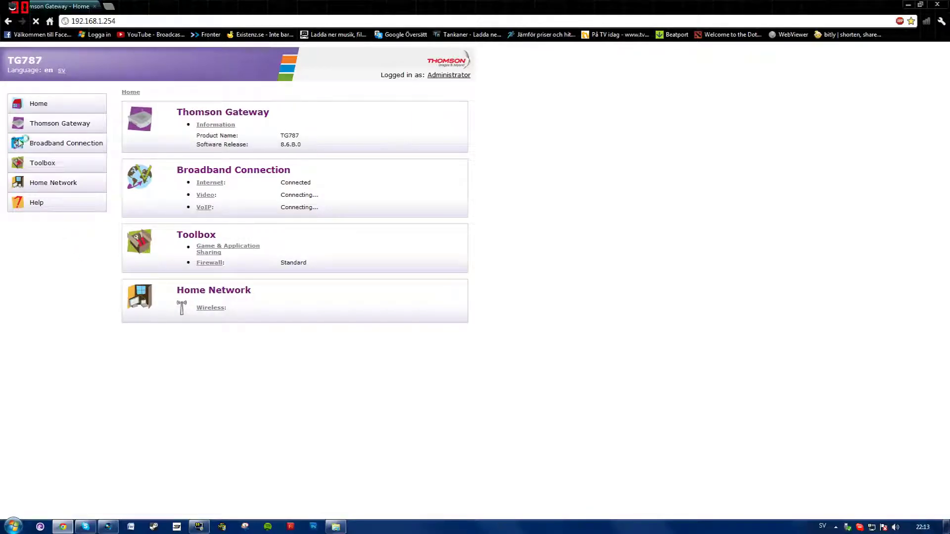
click(43, 162)
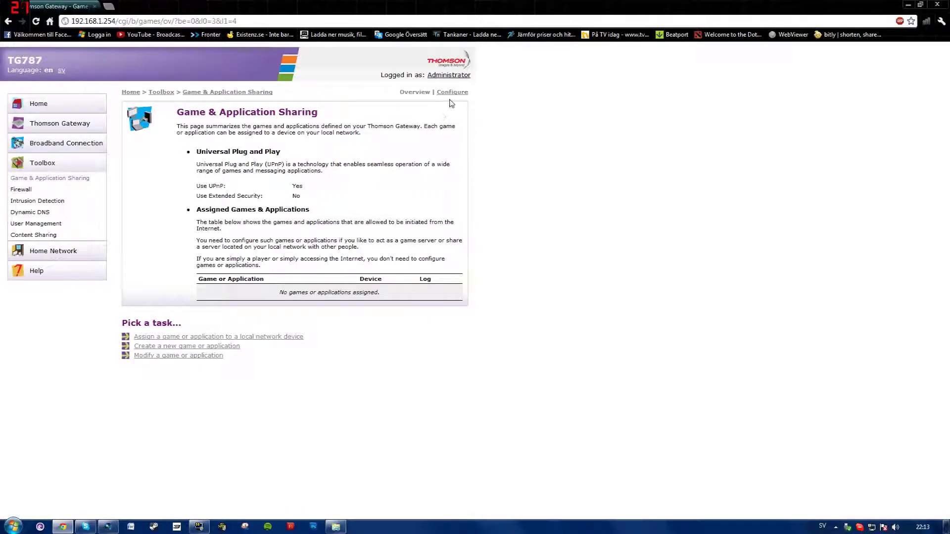
click(452, 93)
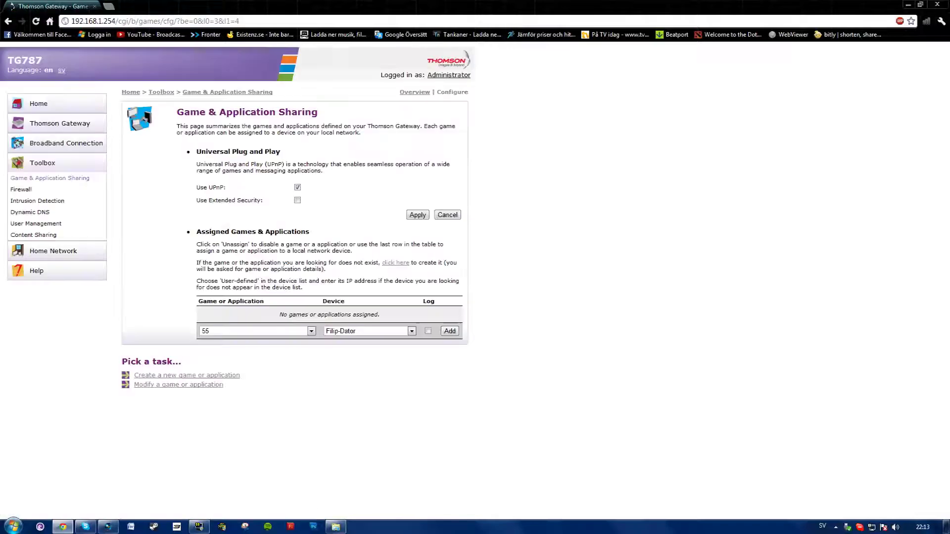
click(417, 214)
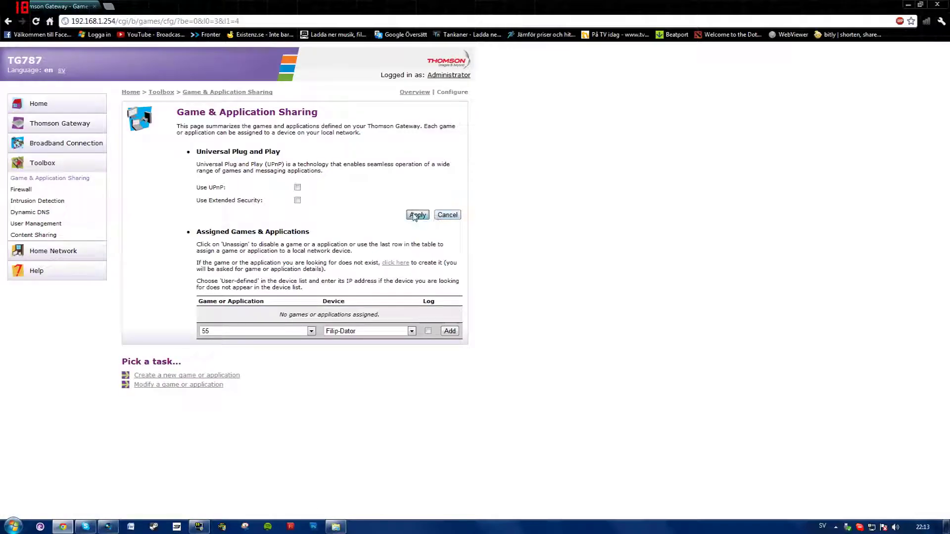
click(336, 527)
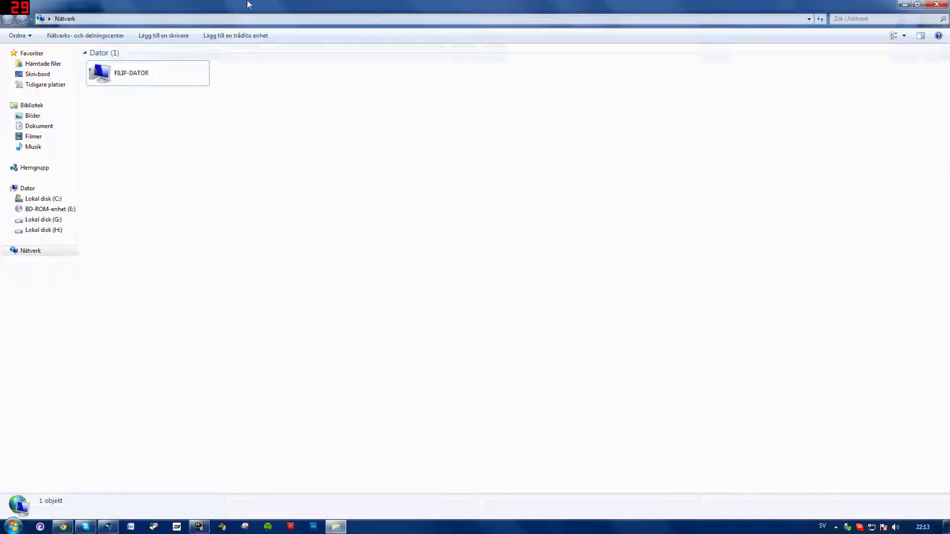
Step: Minimize the Network folder and tick Use UPnP again in Game & Application Sharing configuration
click(336, 527)
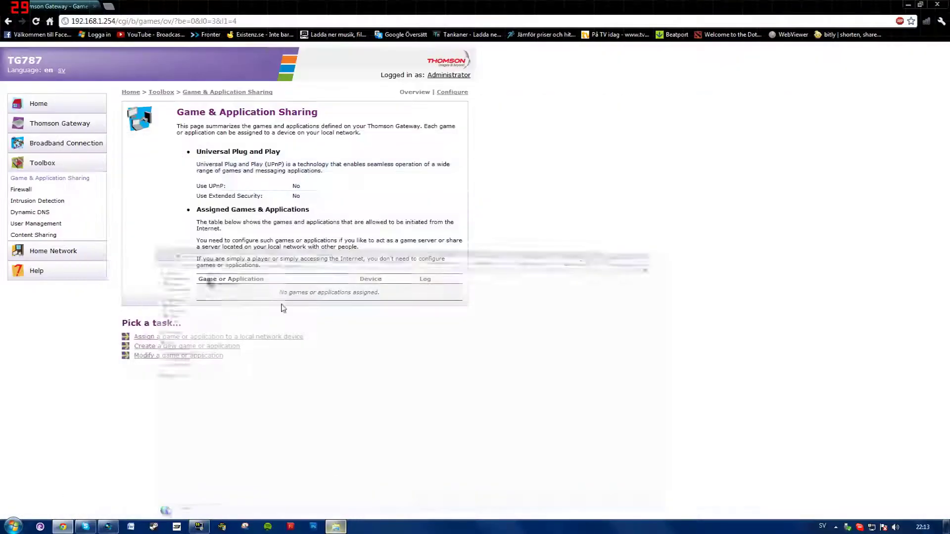
click(453, 93)
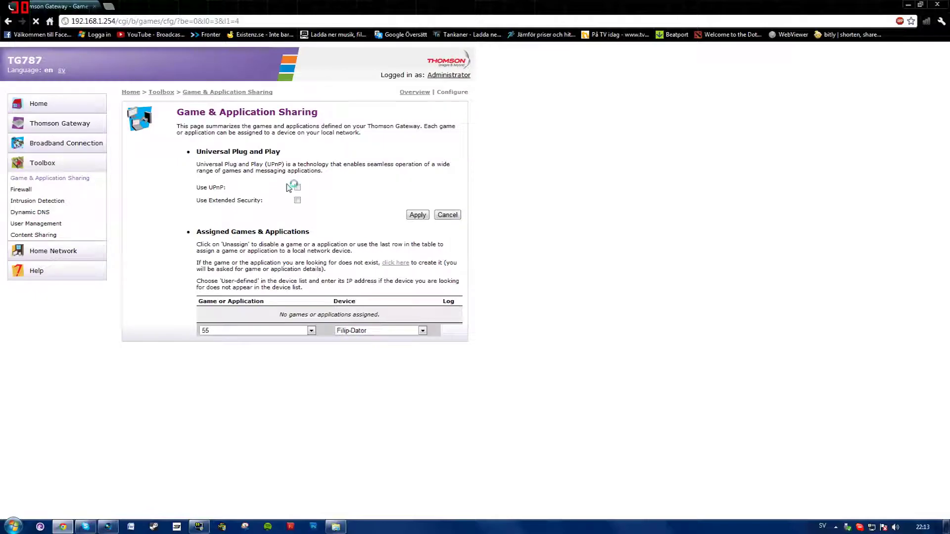
click(297, 188)
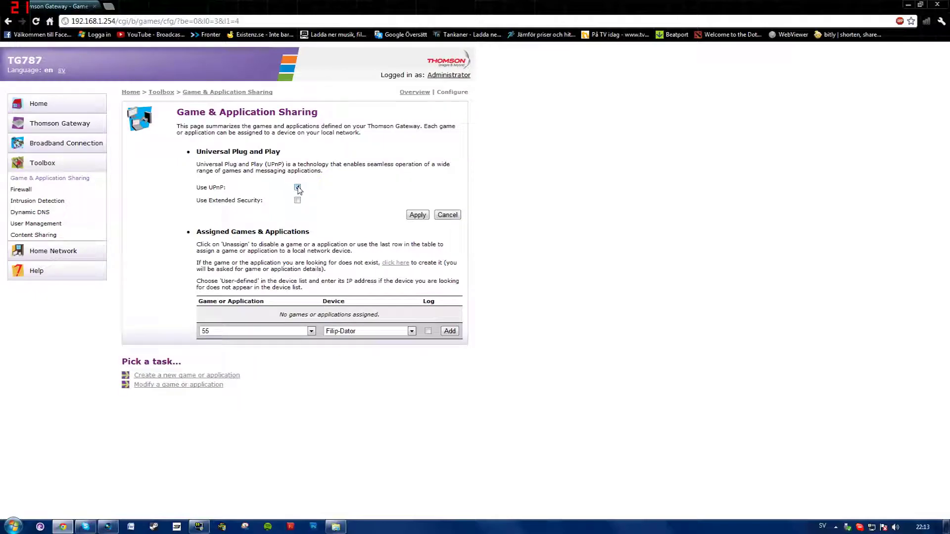